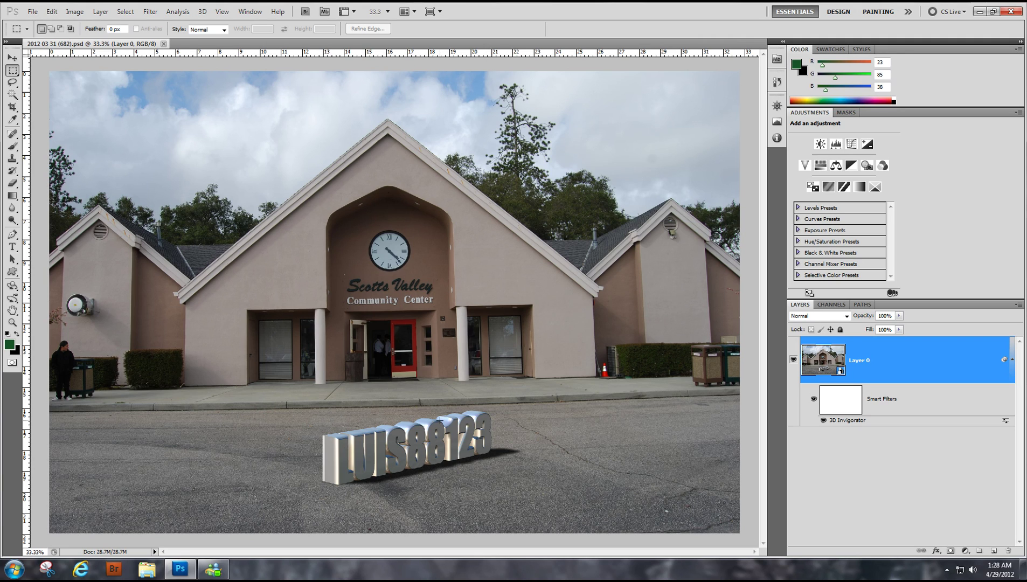
Look through the Filter menu for the 3D text plug-in, then close it without applying anything
click(148, 11)
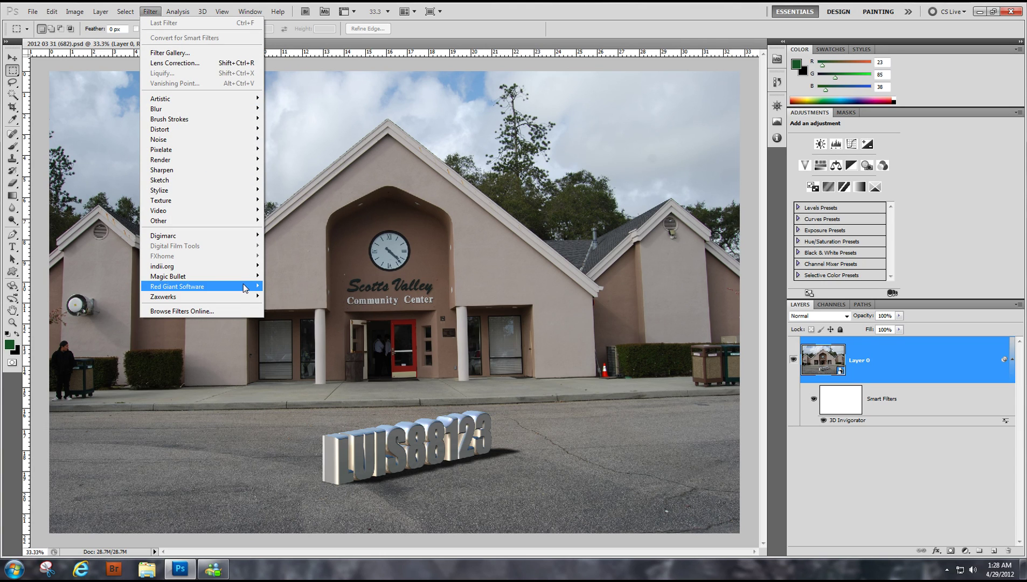
mouse_move(240, 298)
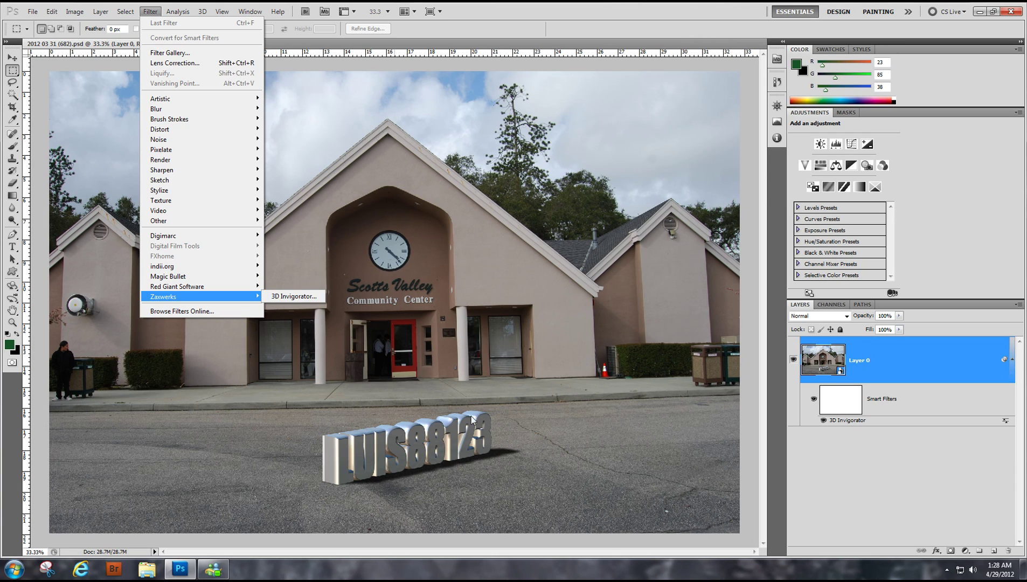
click(523, 362)
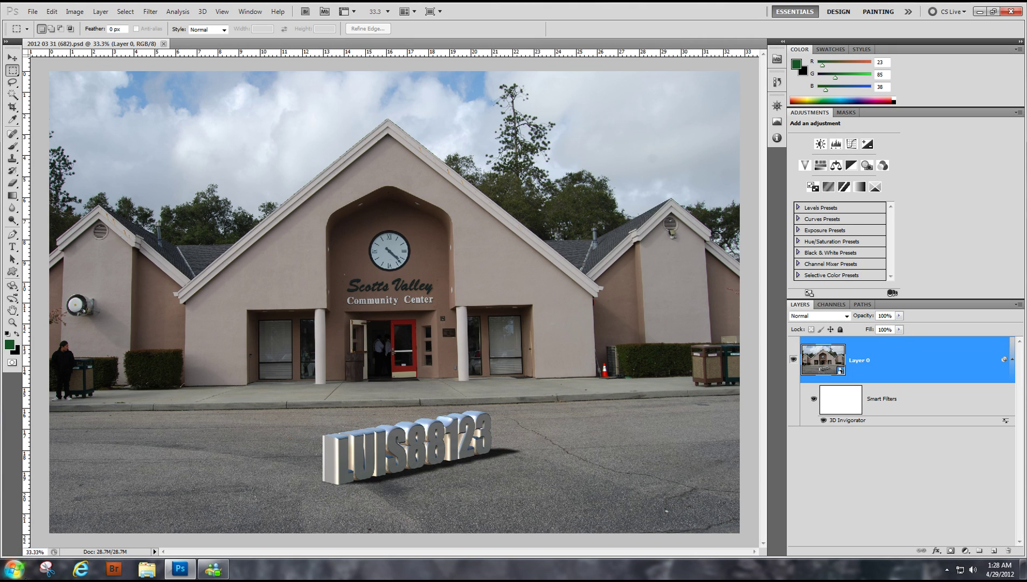
In Explorer, go to storage (H:) > storage files > Ponce Files > the dated fiesta folder and find photo 682
click(146, 569)
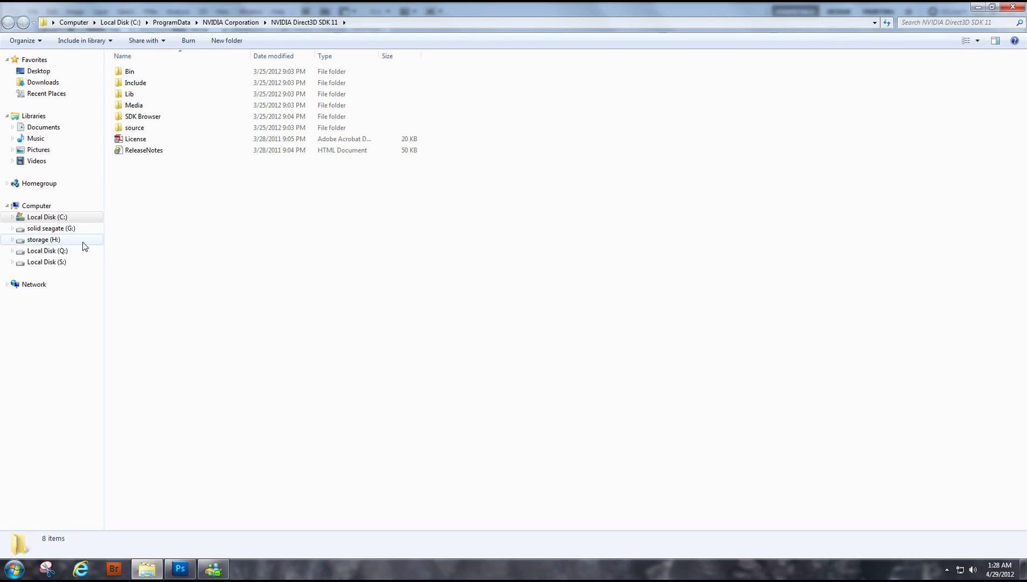
click(60, 243)
double_click(143, 72)
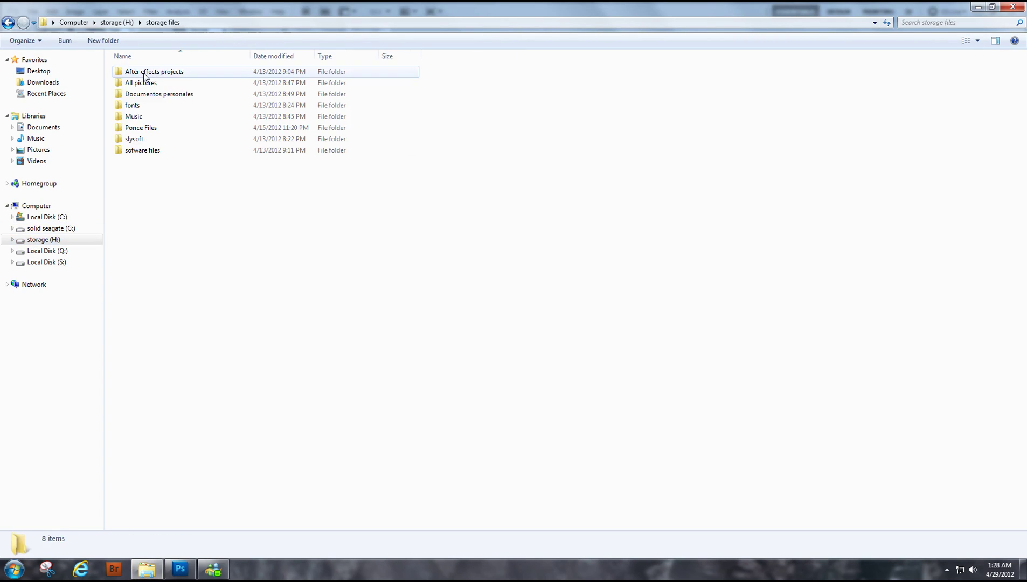
double_click(143, 128)
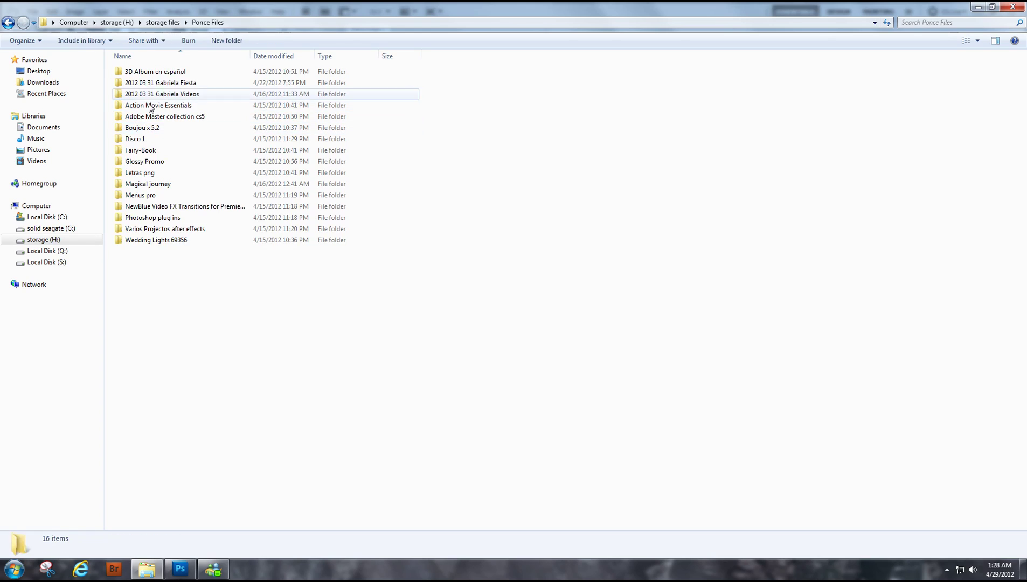
double_click(160, 84)
scroll(466, 319, down, 6)
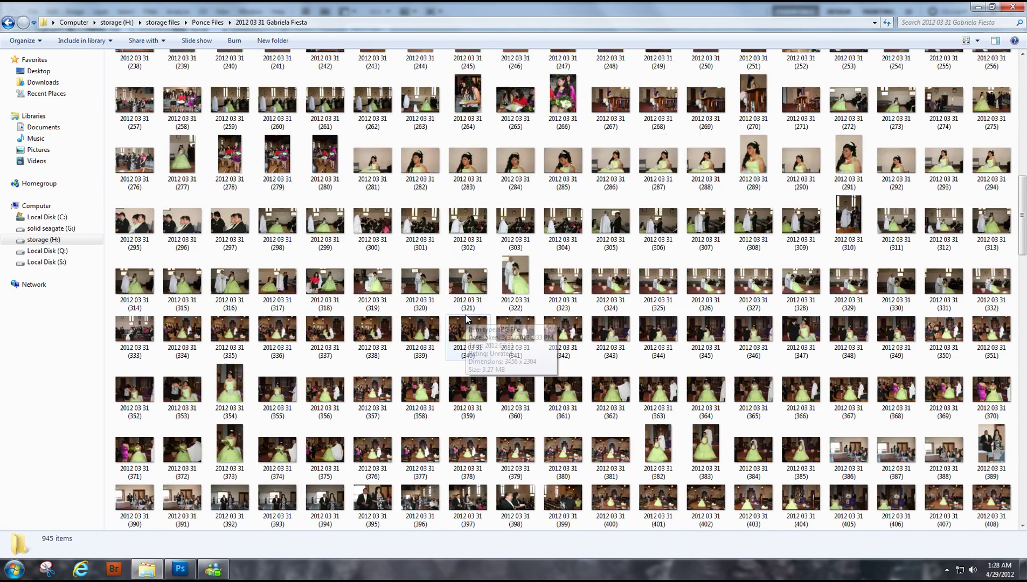
scroll(467, 320, up, 5)
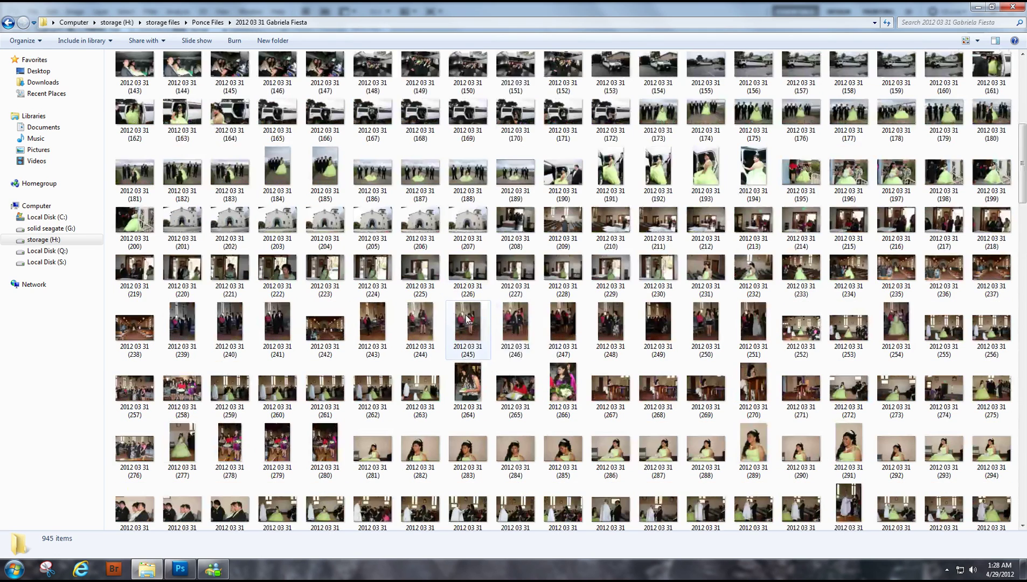
scroll(467, 319, down, 6)
scroll(467, 319, up, 4)
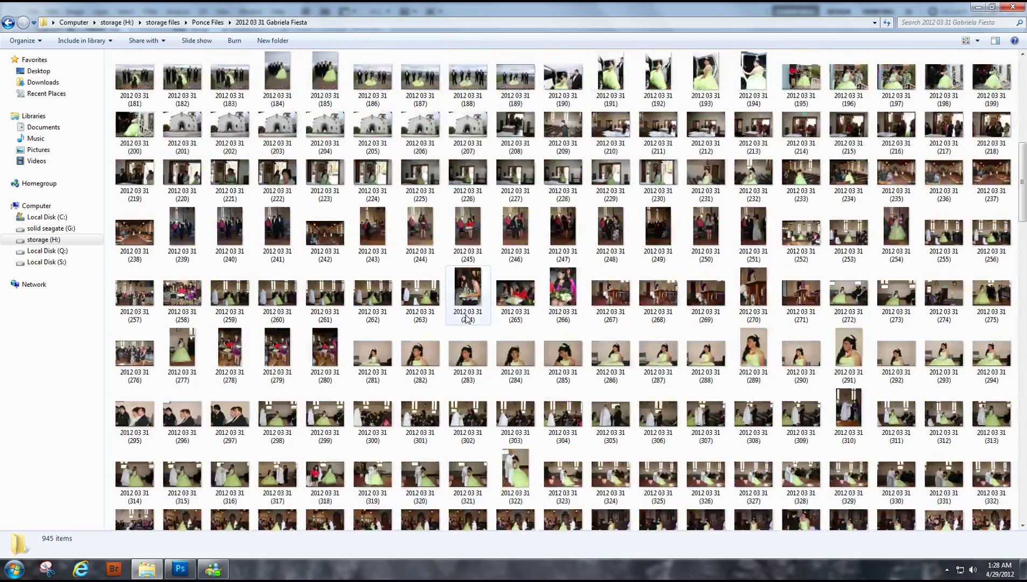
scroll(397, 219, up, 3)
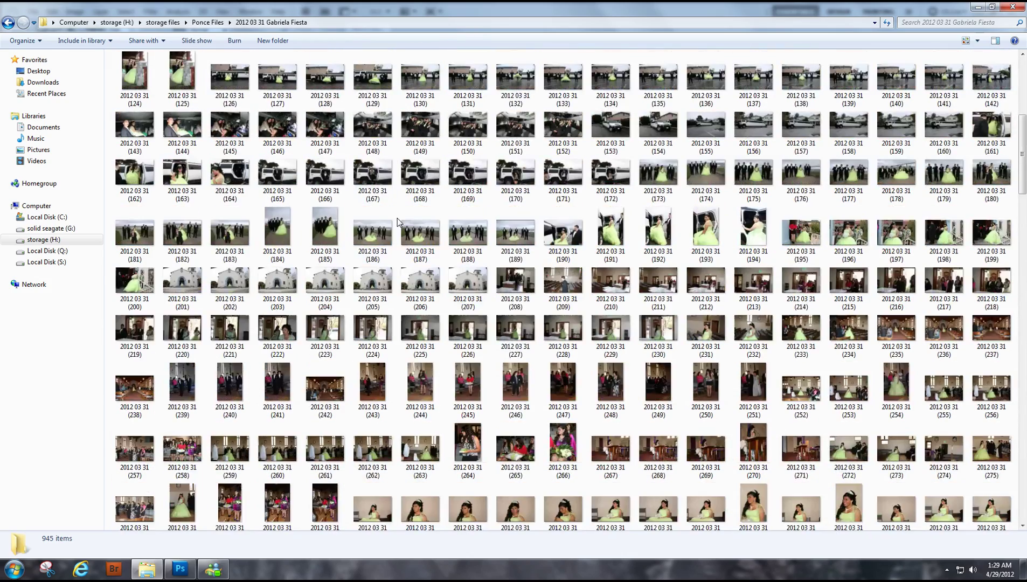
scroll(397, 221, down, 20)
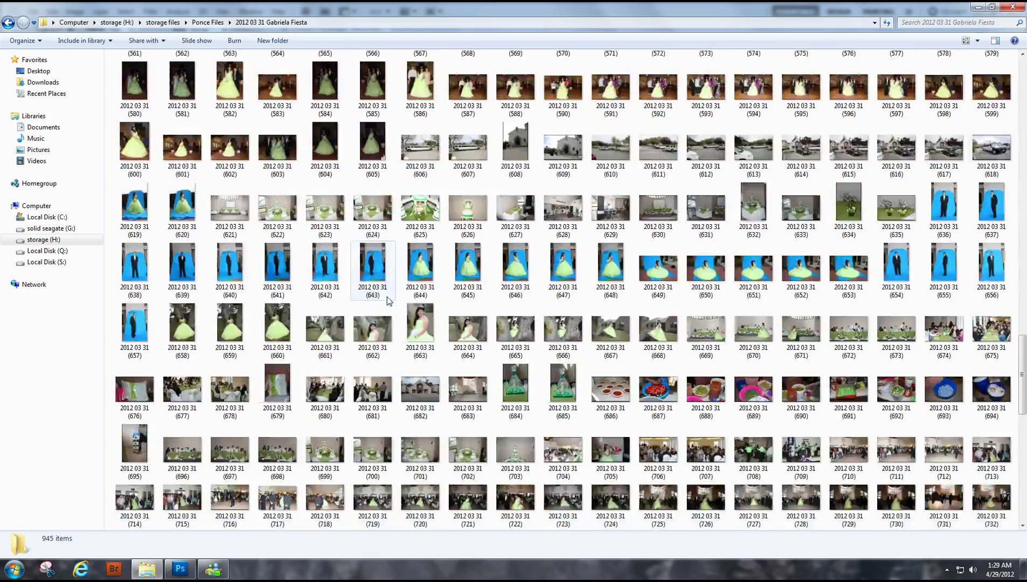
scroll(377, 359, down, 12)
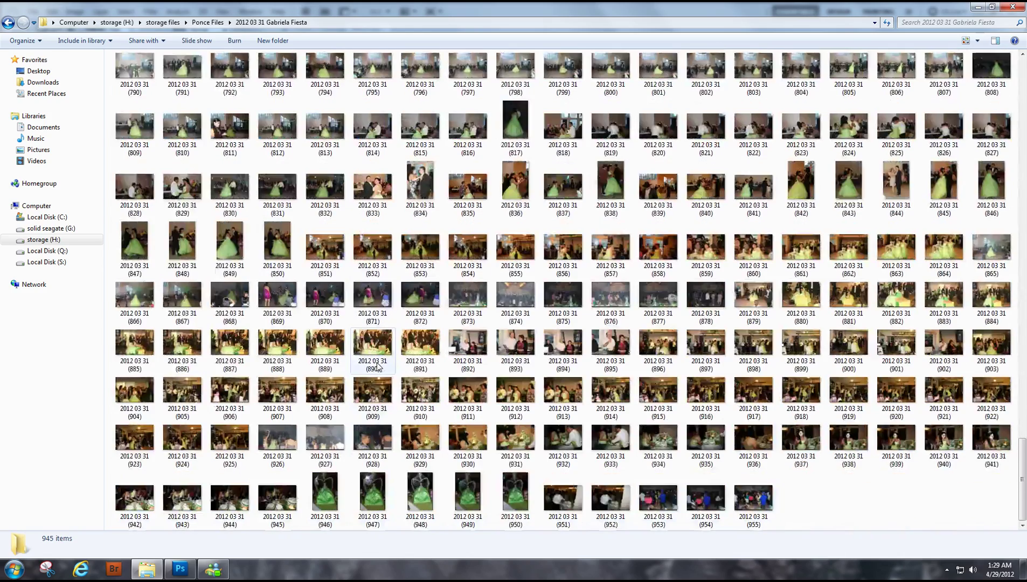
scroll(378, 365, up, 9)
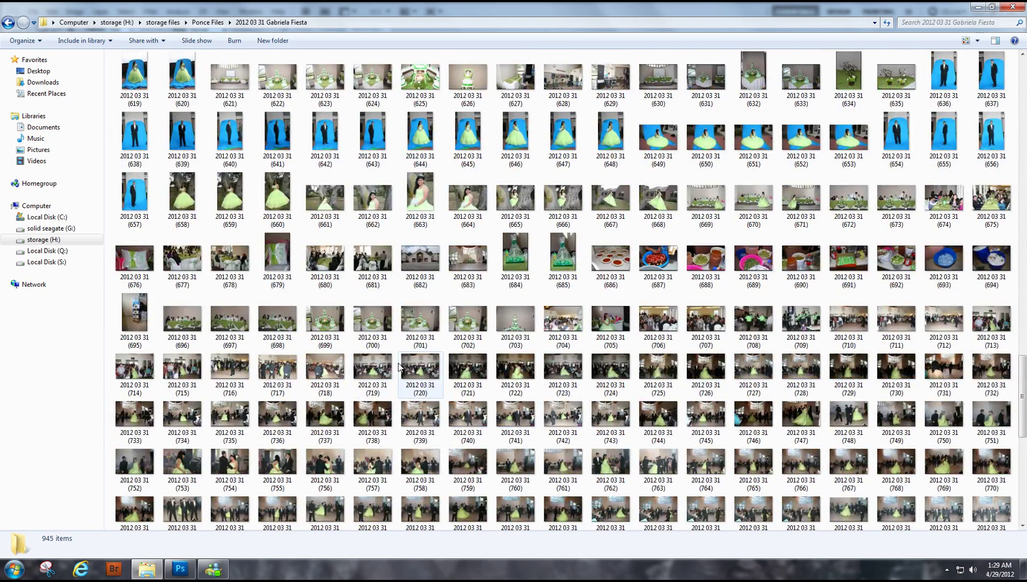
scroll(399, 366, up, 3)
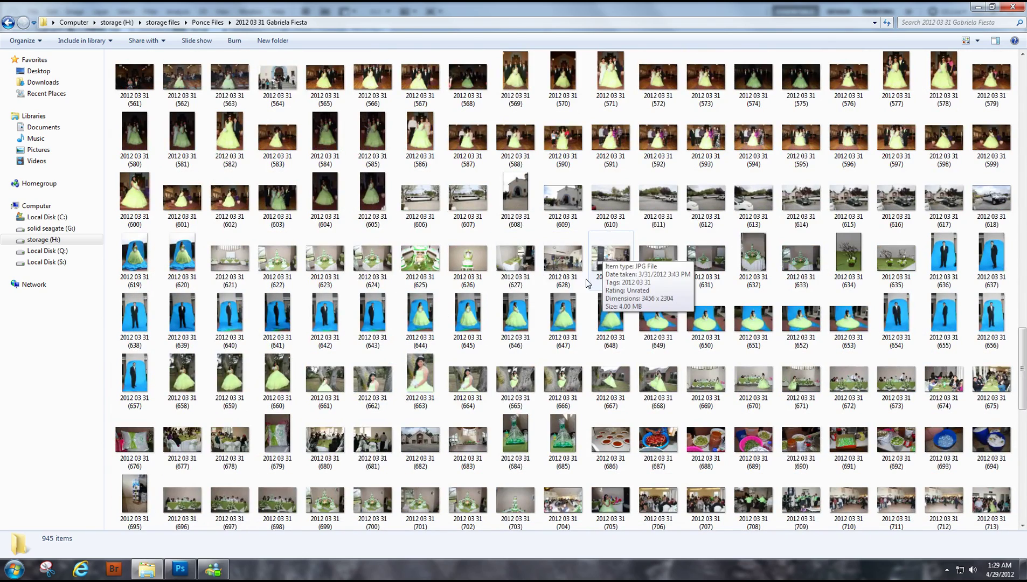
scroll(423, 366, down, 2)
double_click(425, 366)
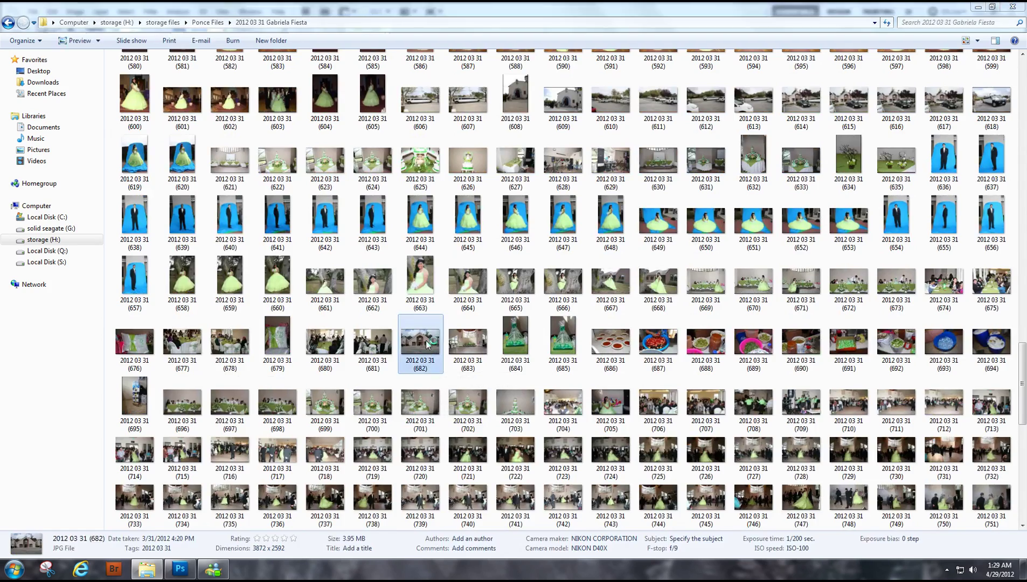
right_click(501, 289)
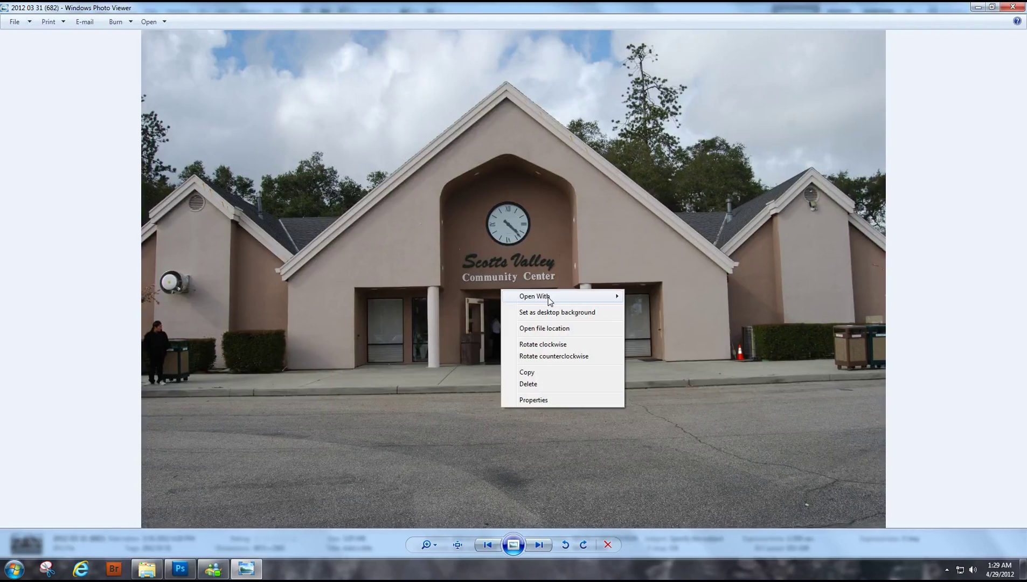
mouse_move(534, 296)
click(635, 360)
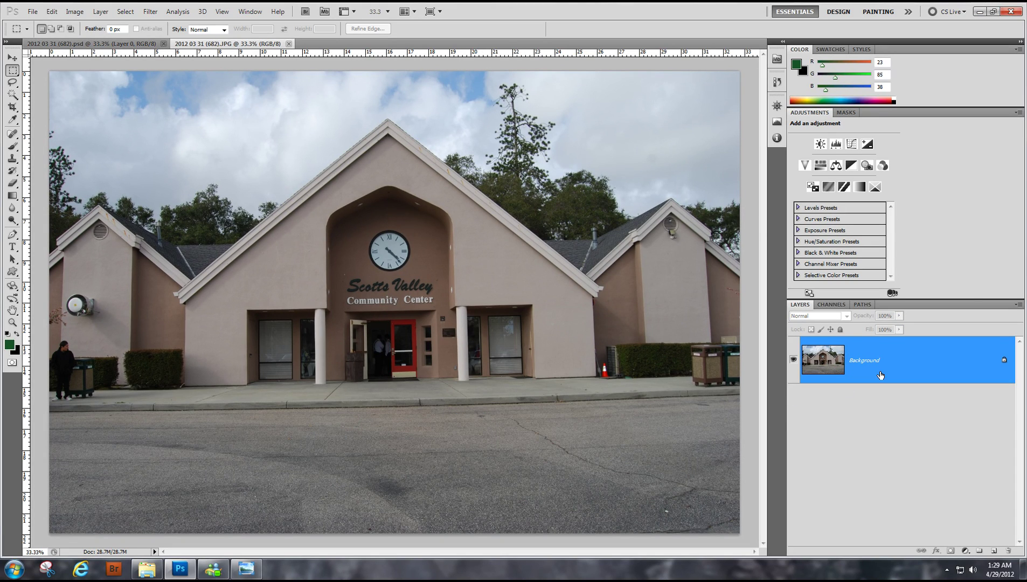
Duplicate the Background layer and convert the Background copy to a smart object
drag(901, 372, 993, 551)
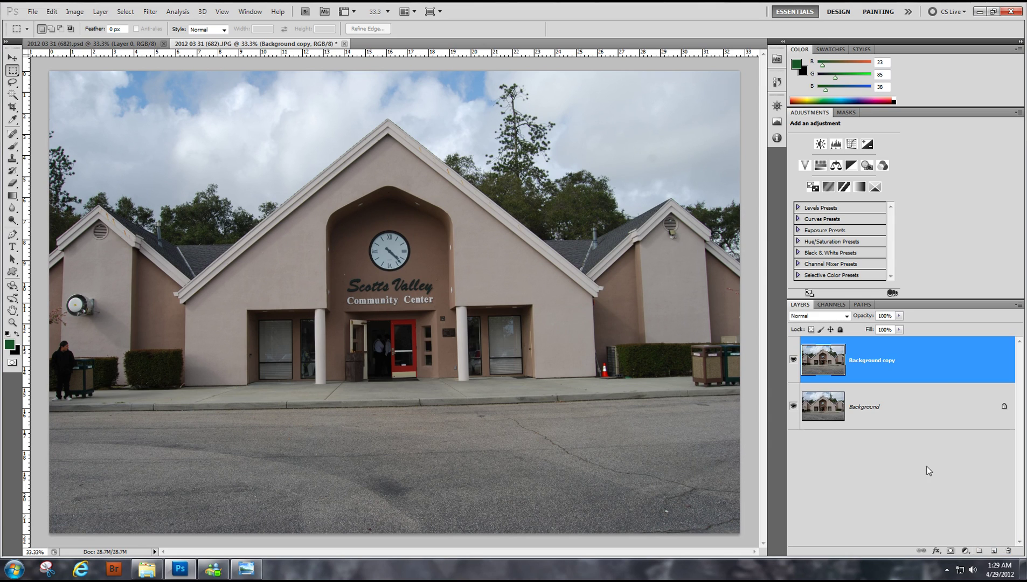
right_click(948, 370)
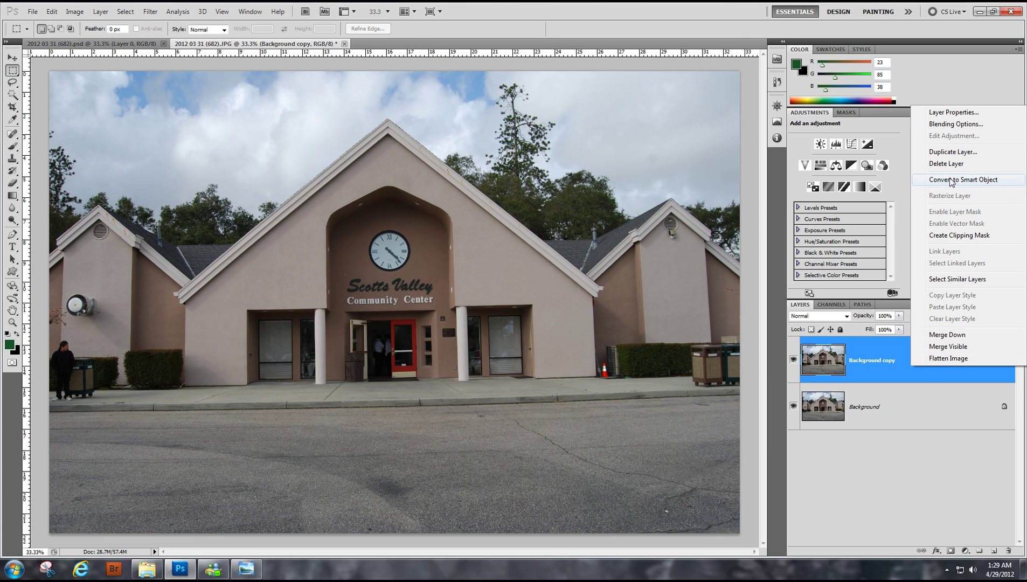
click(1005, 184)
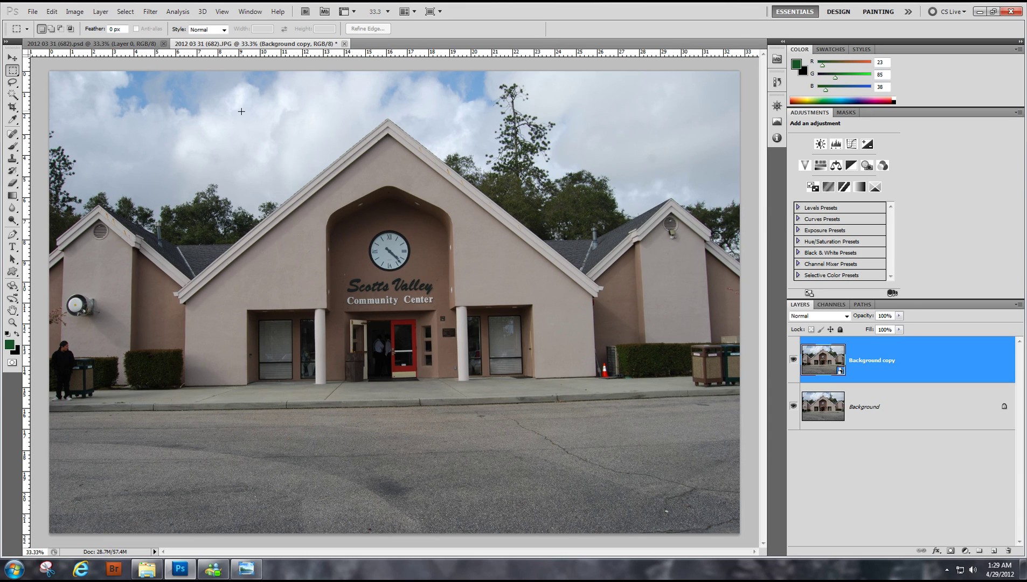
Launch Filter > Zaxwerks > 3D Invigorator and create 3D text reading LUIS88123 in capitals
click(151, 12)
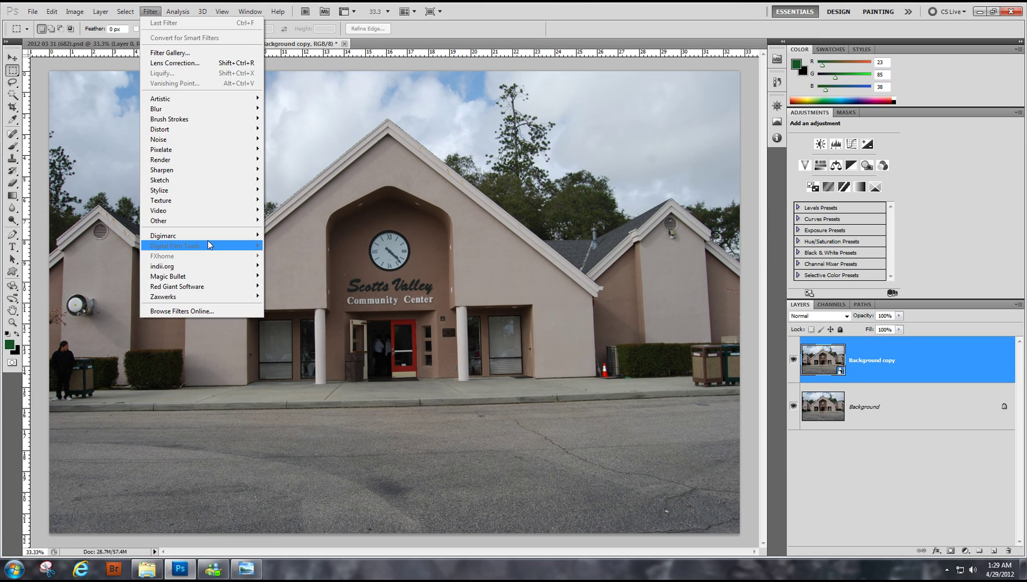
mouse_move(250, 303)
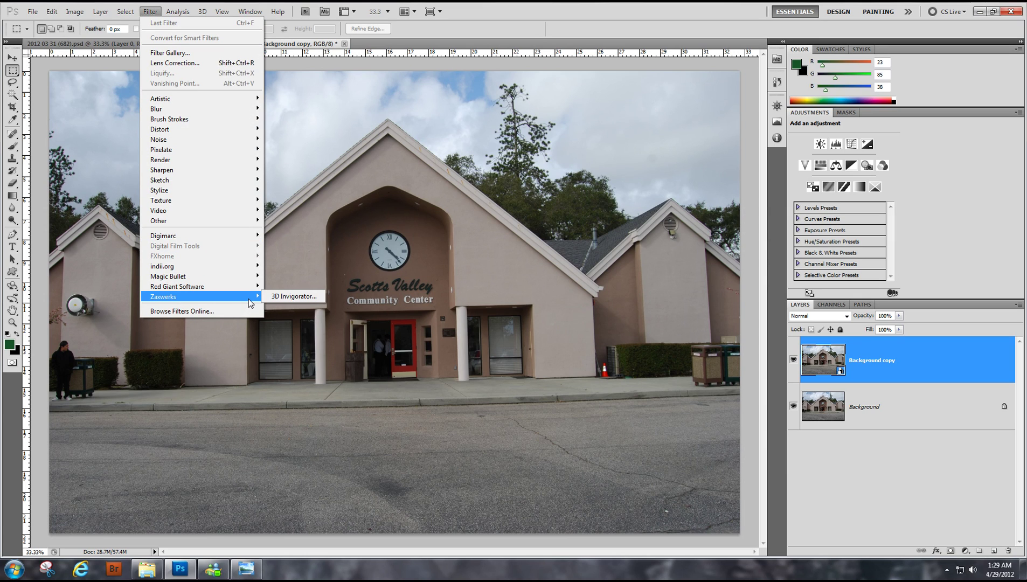
click(277, 296)
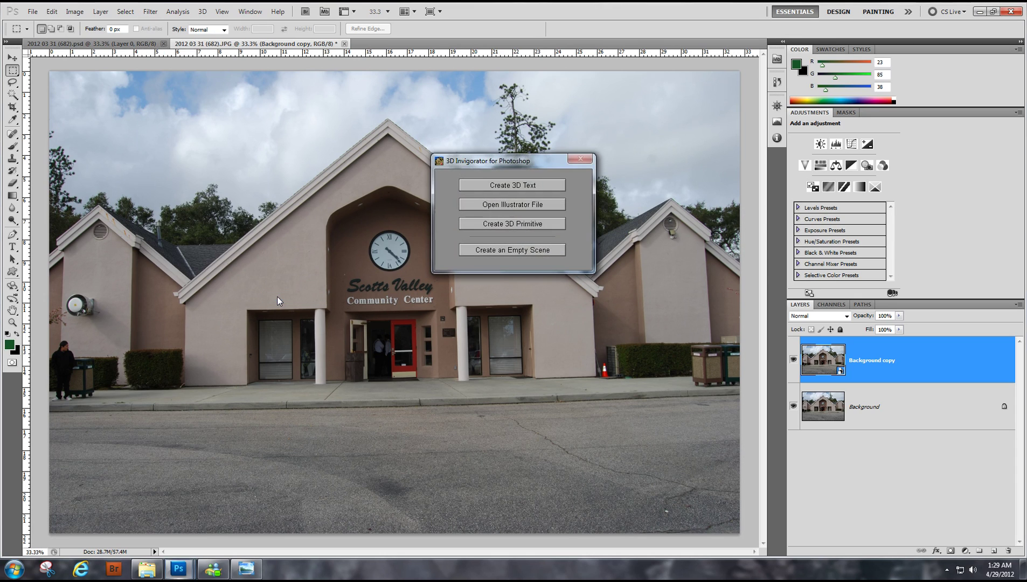
click(497, 187)
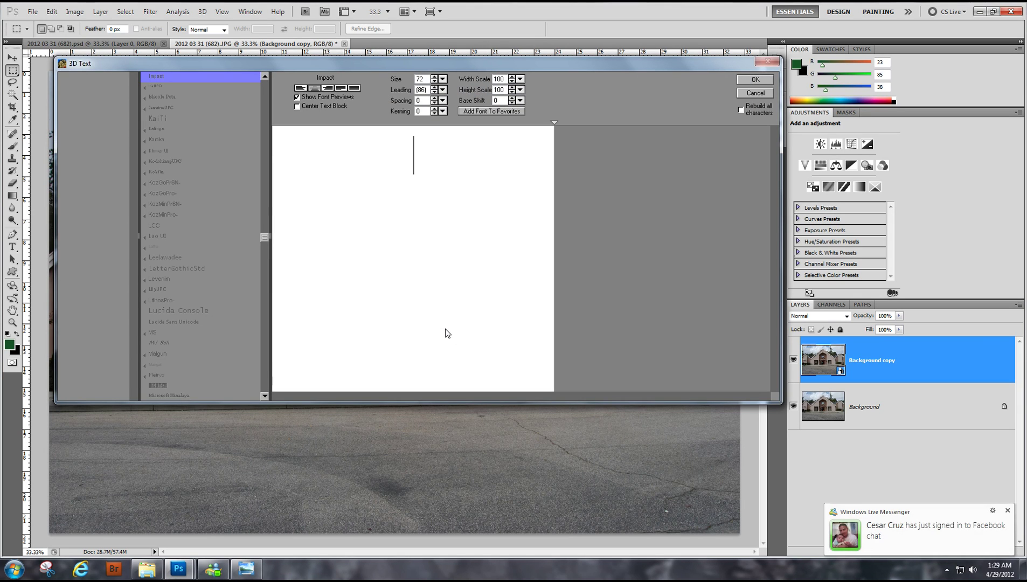
key(Caps_Lock)
text(LUIS)
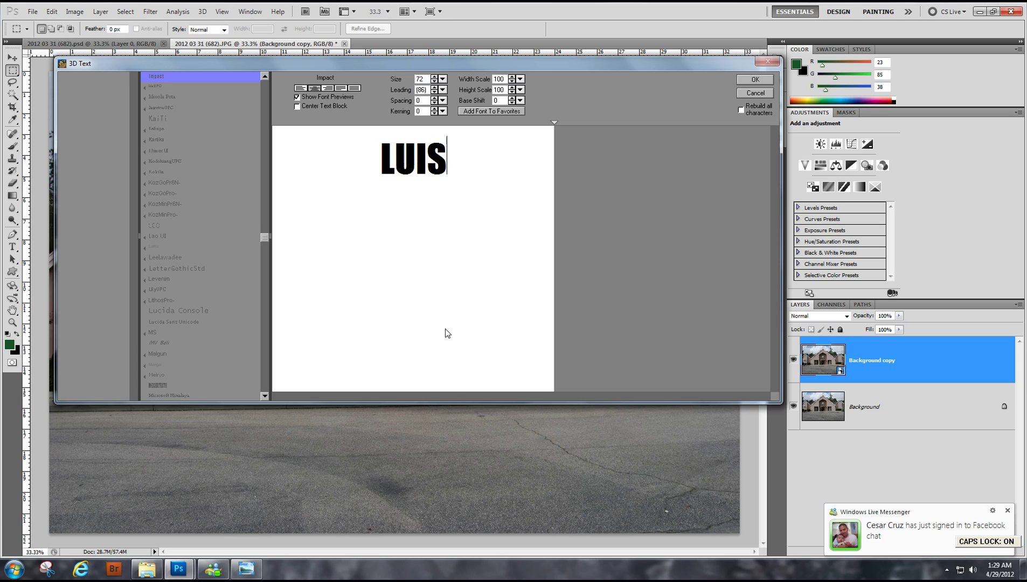
text(88123)
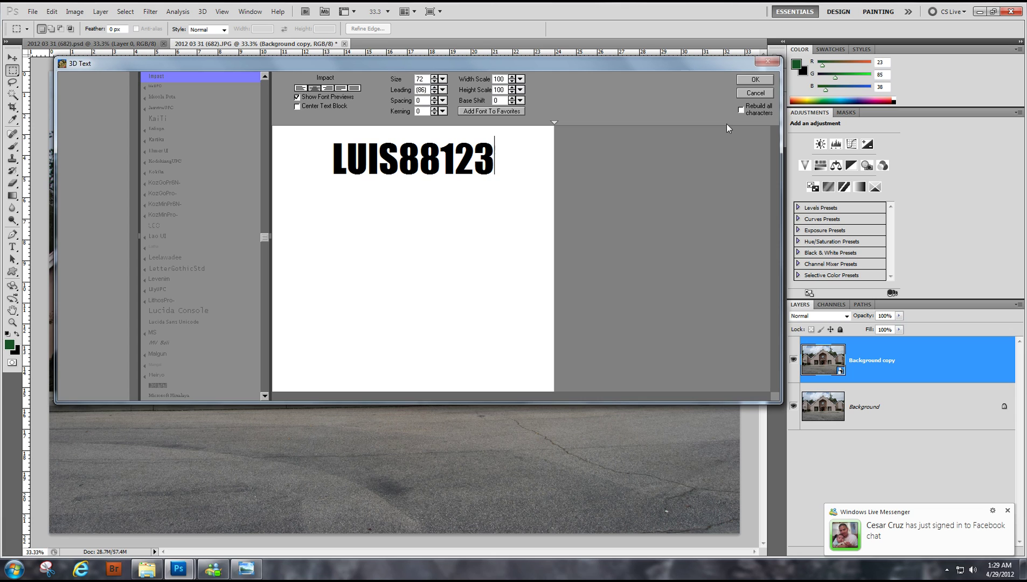
click(752, 81)
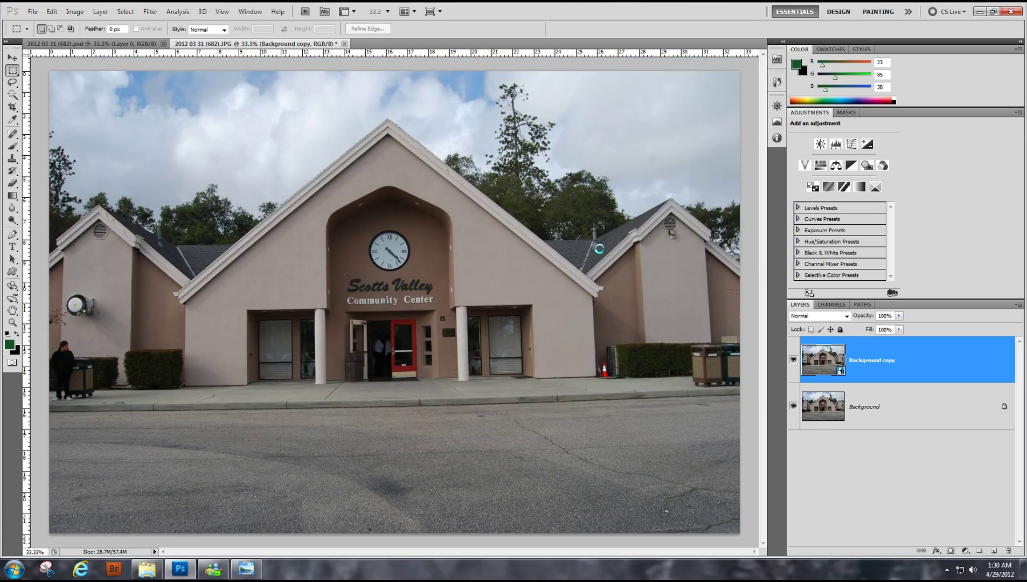
Turn Caps Lock off while the Set-Up Window loads TextBlock.1 in the 3D Preview
key(Caps_Lock)
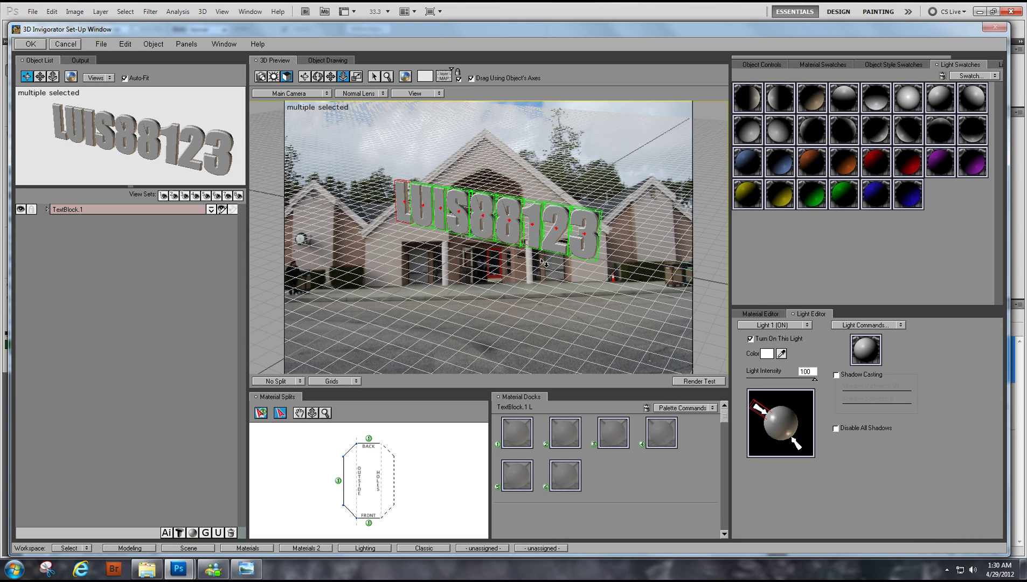
Tumble, tilt and lower the scene camera until the floor grid matches the road pavement
click(260, 77)
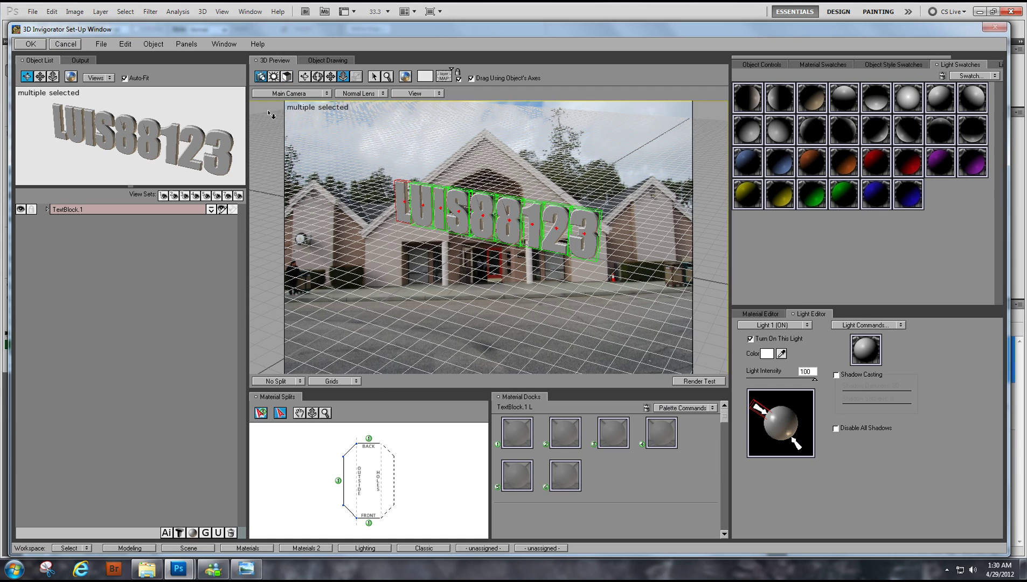
click(305, 78)
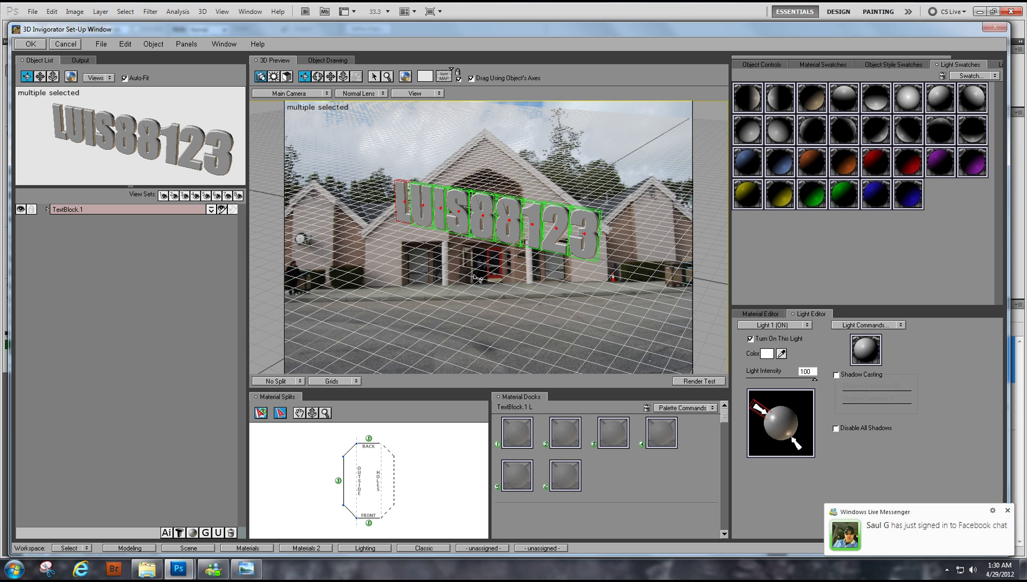
drag(476, 278, 530, 296)
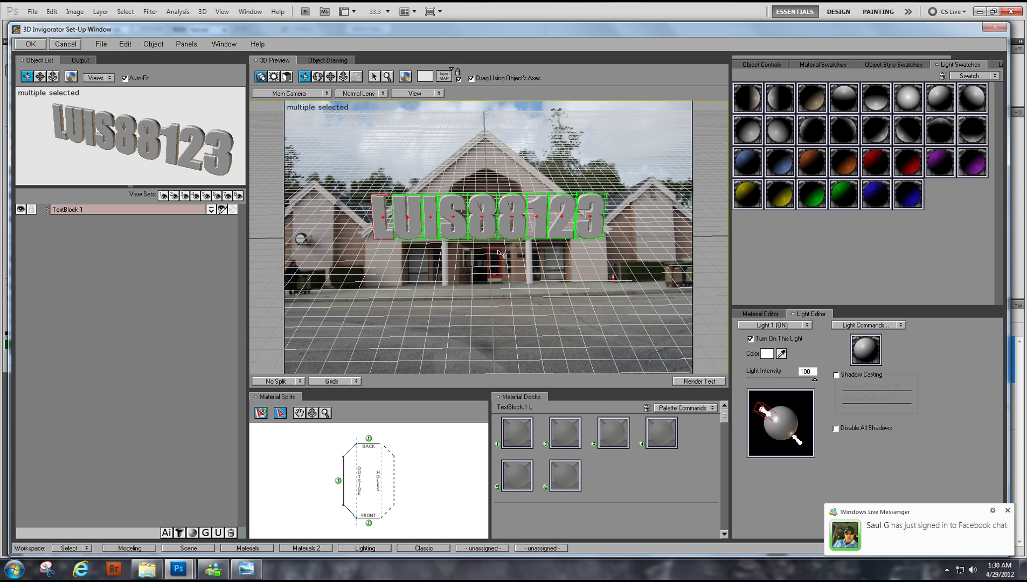
drag(509, 249, 494, 254)
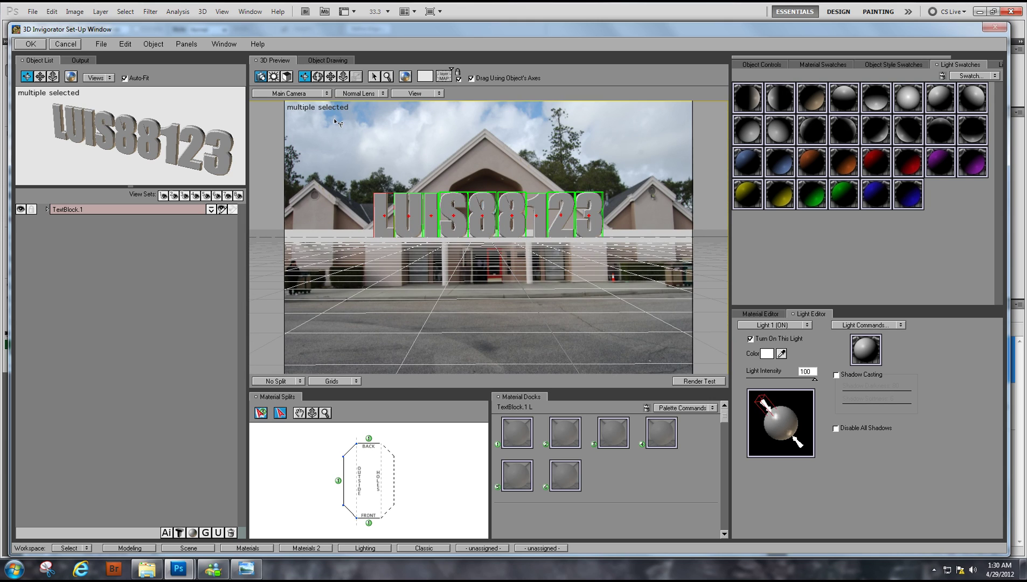
click(330, 76)
drag(448, 190, 470, 396)
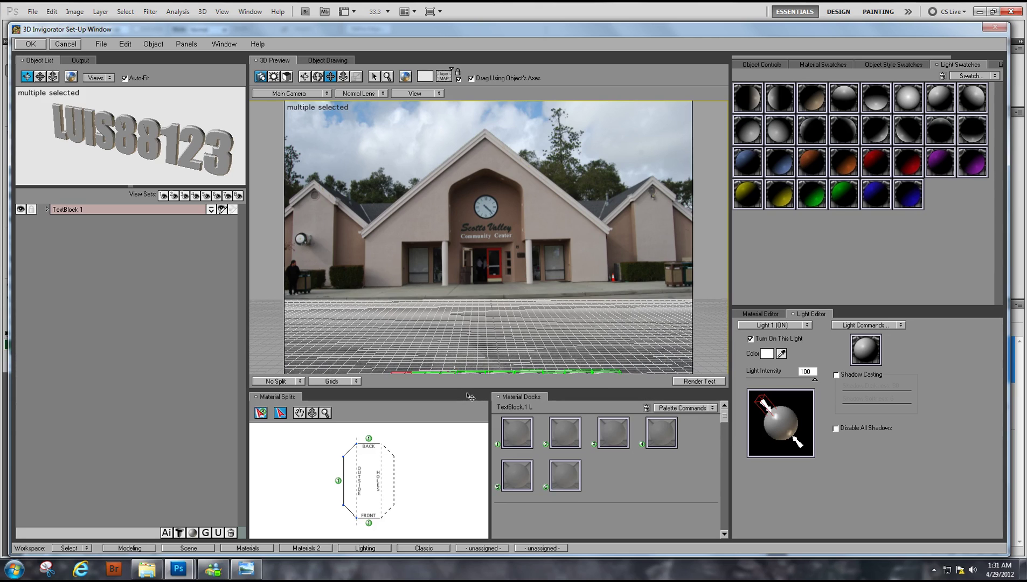
click(304, 77)
drag(557, 355, 539, 343)
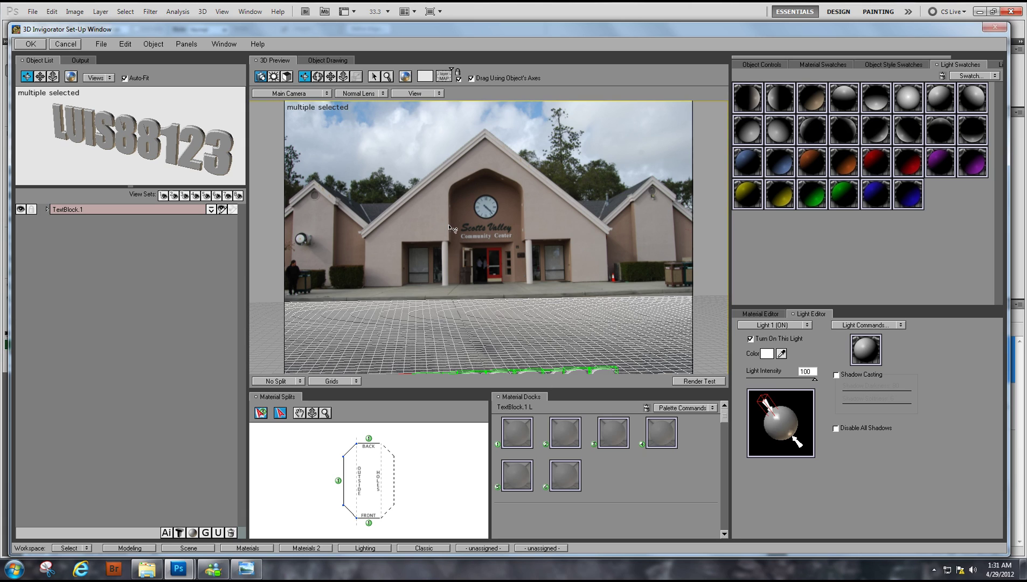
In Object Mode, lift the LUIS88123 text onto the ground grid and angle it along the road
click(289, 79)
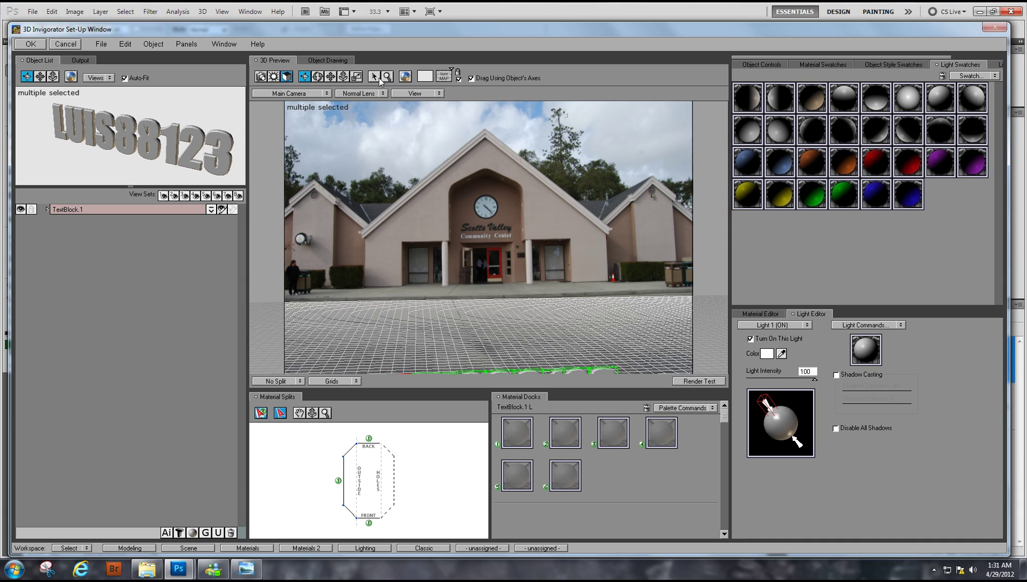
click(343, 78)
drag(488, 337, 472, 81)
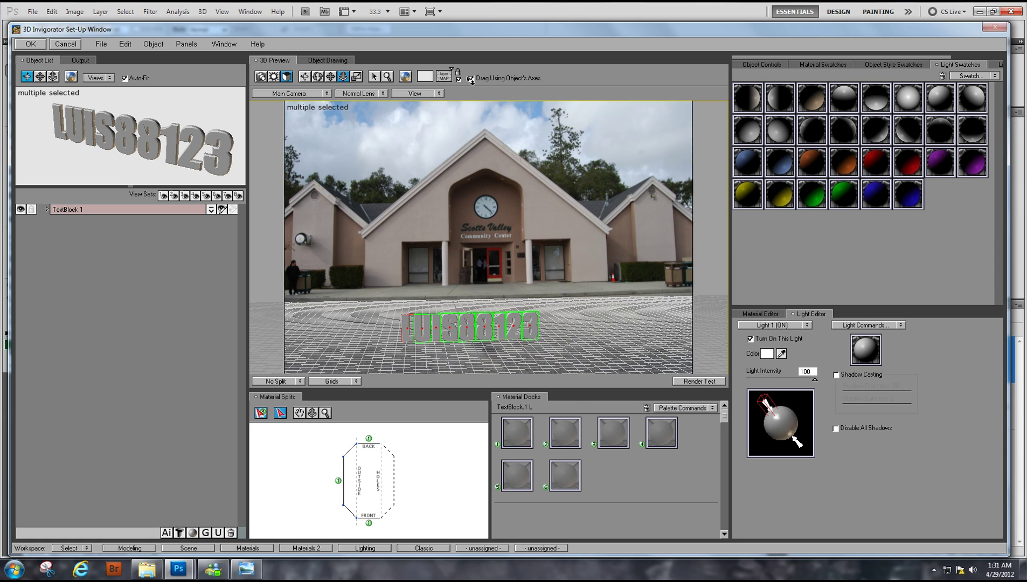
click(305, 78)
drag(463, 332, 583, 323)
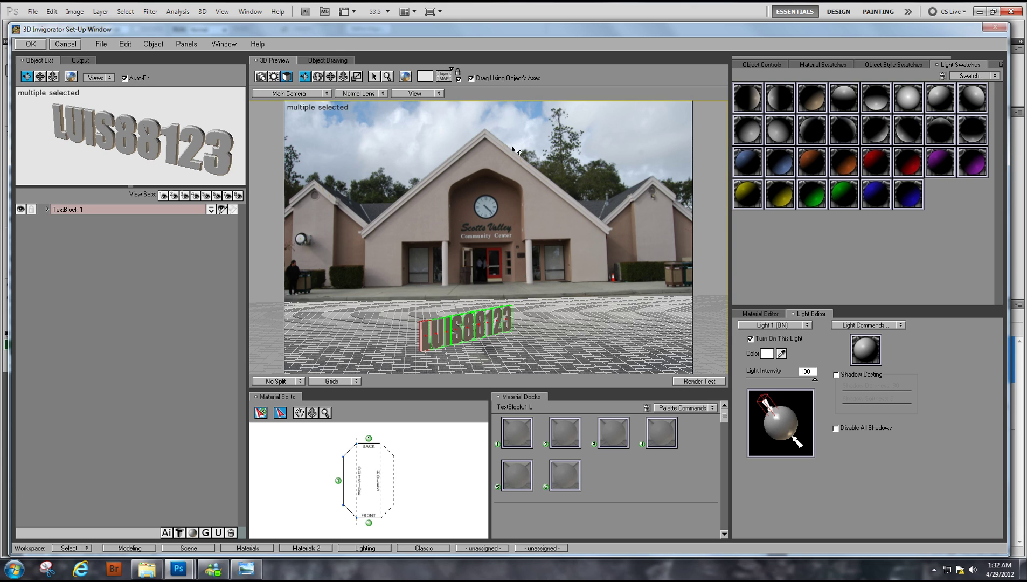
Test-render the text, then try green and black ring styles from Object Style Swatches
click(690, 382)
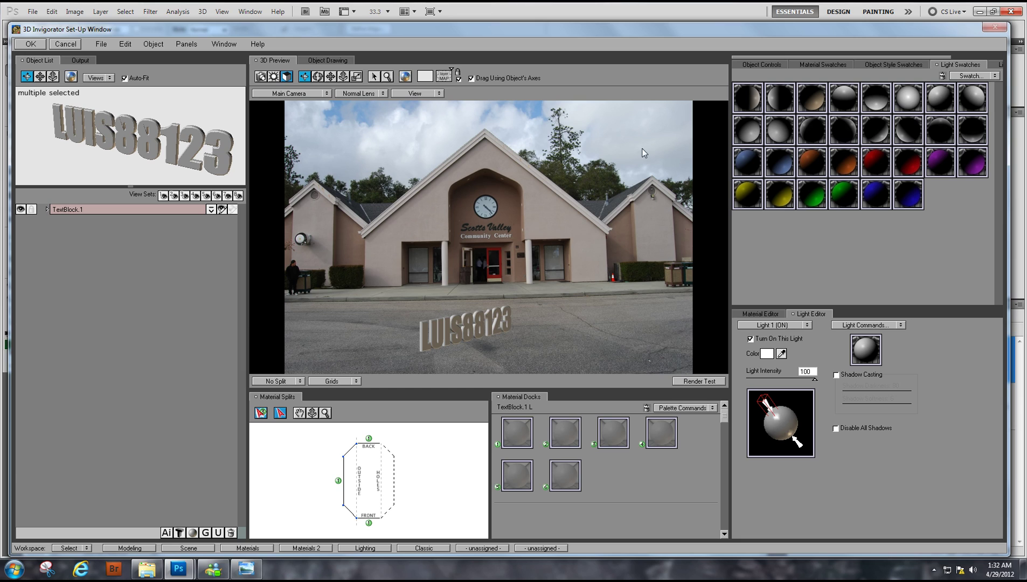
click(897, 64)
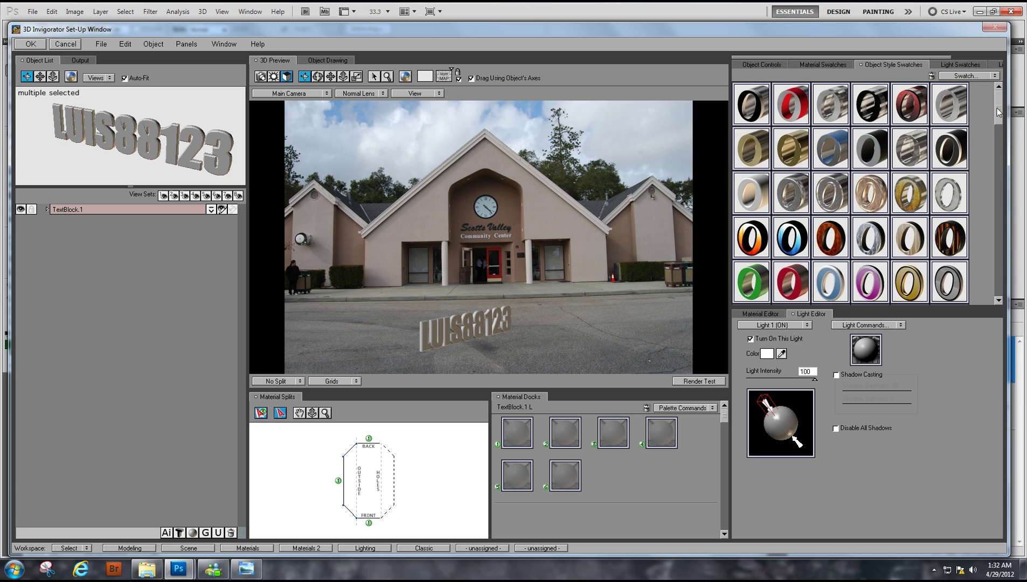
drag(998, 114, 999, 92)
drag(761, 284, 422, 328)
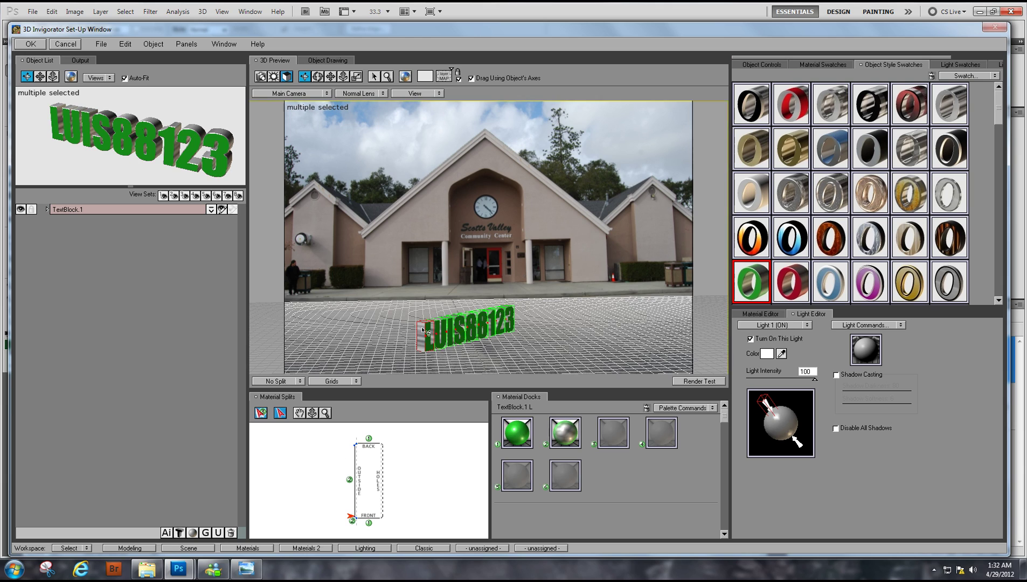
click(704, 381)
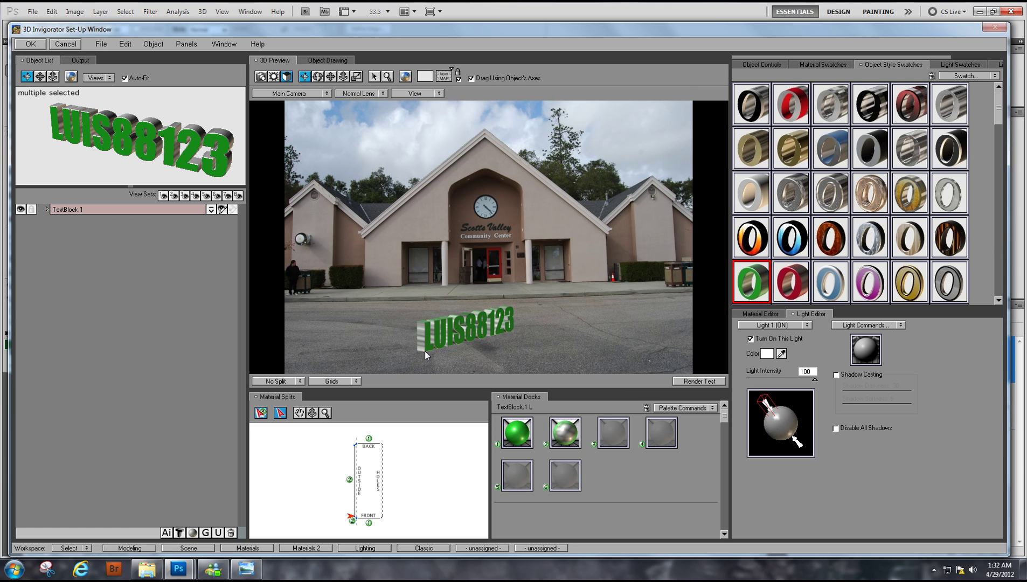
click(965, 149)
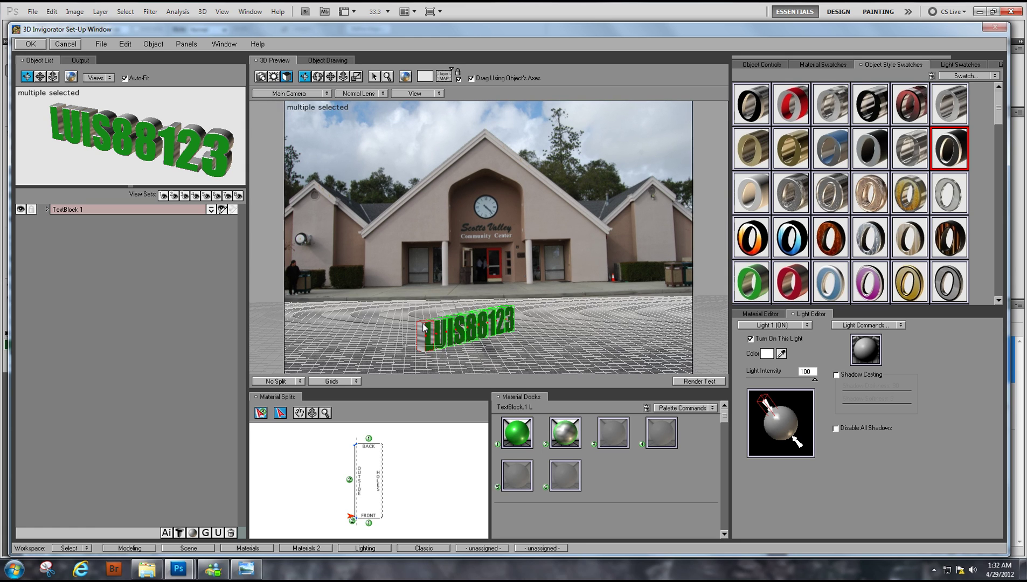
click(691, 383)
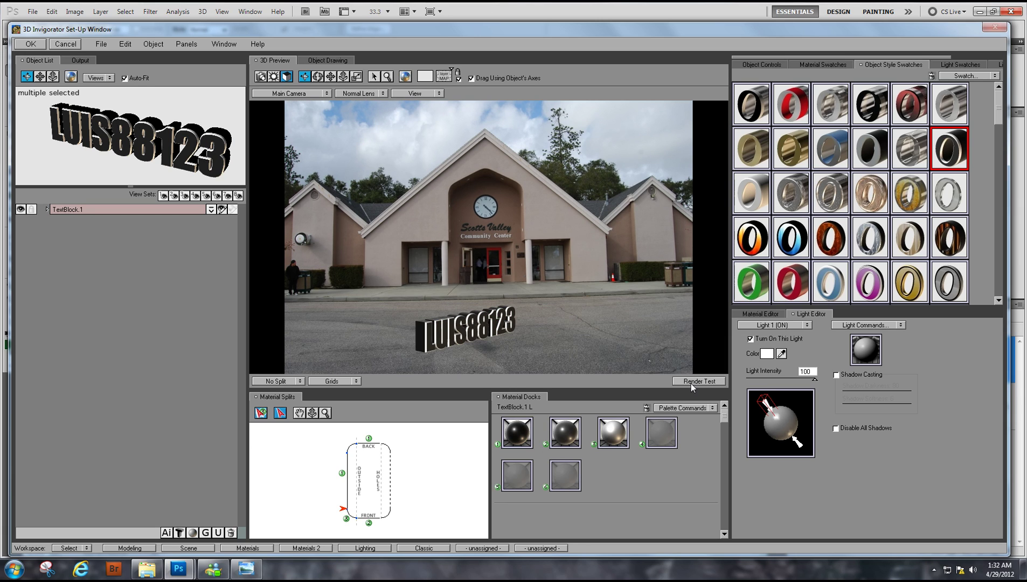
Try and test-render a silver ring style, then finish with a dark metallic style
drag(998, 109, 1000, 239)
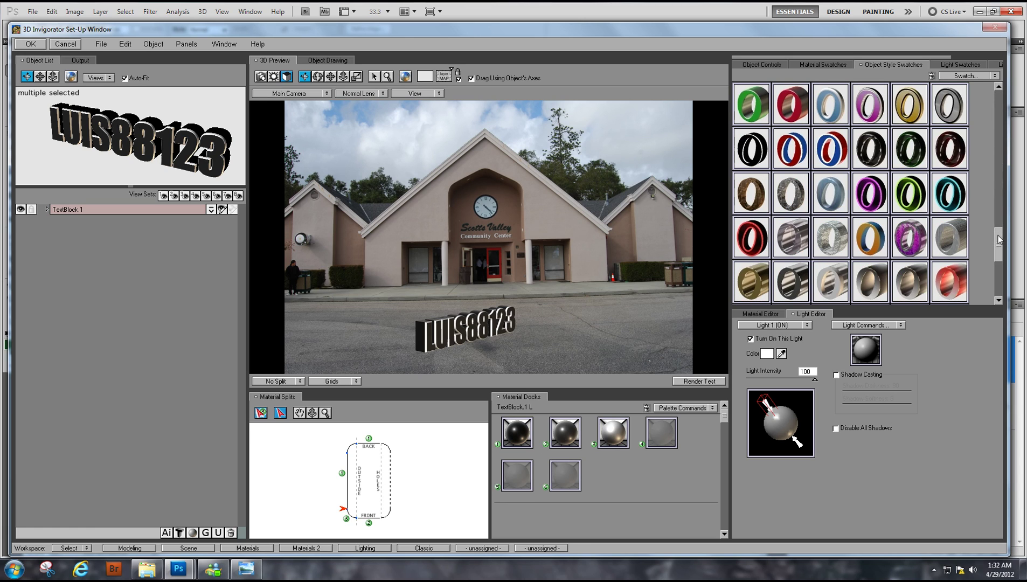
click(964, 223)
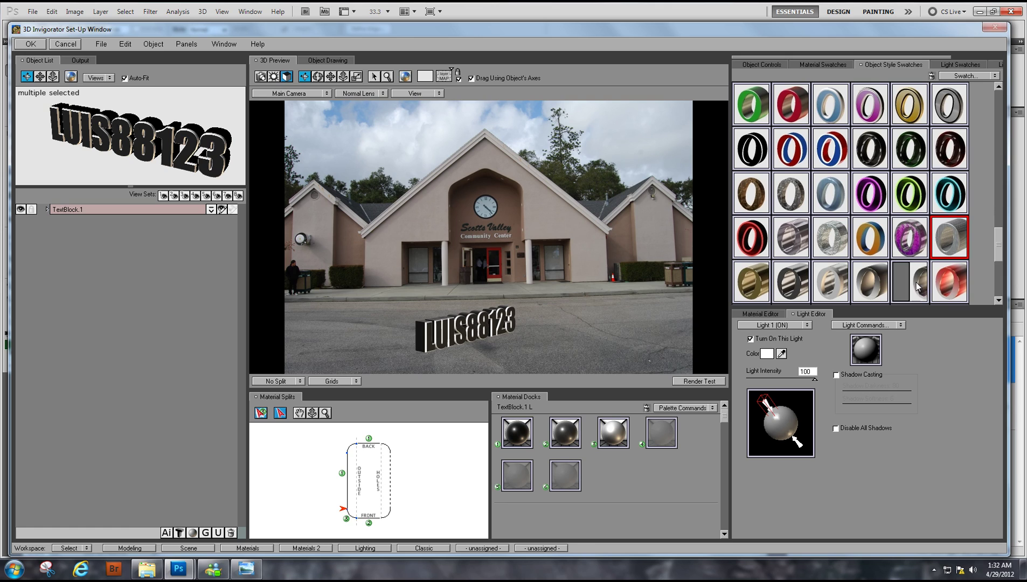
drag(916, 282, 438, 343)
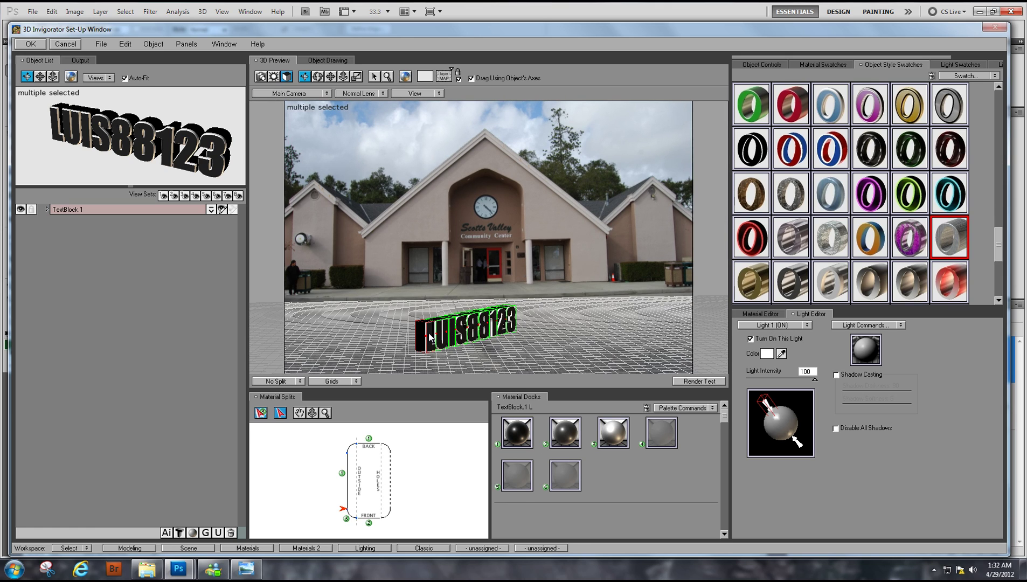
click(686, 381)
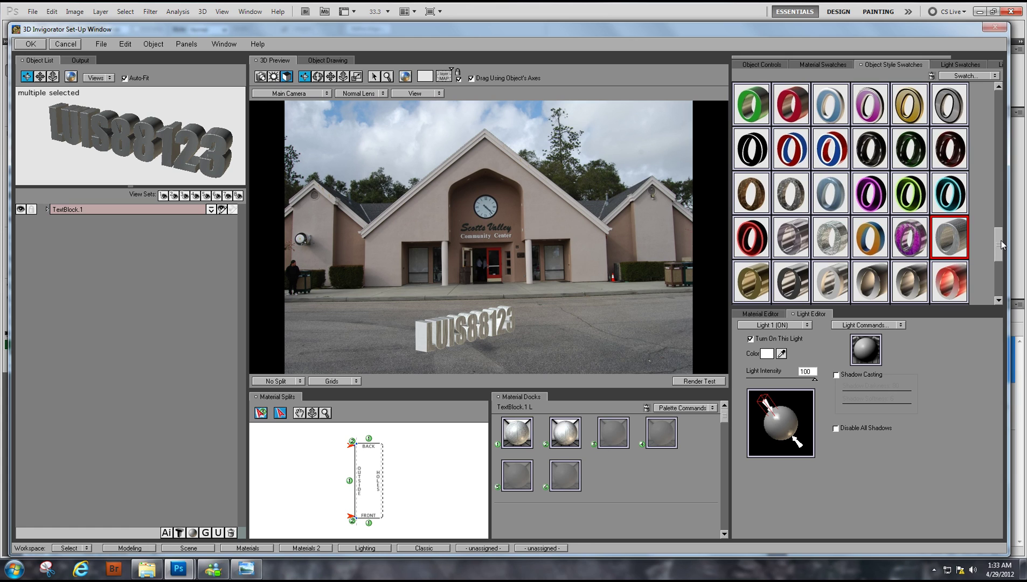
click(905, 296)
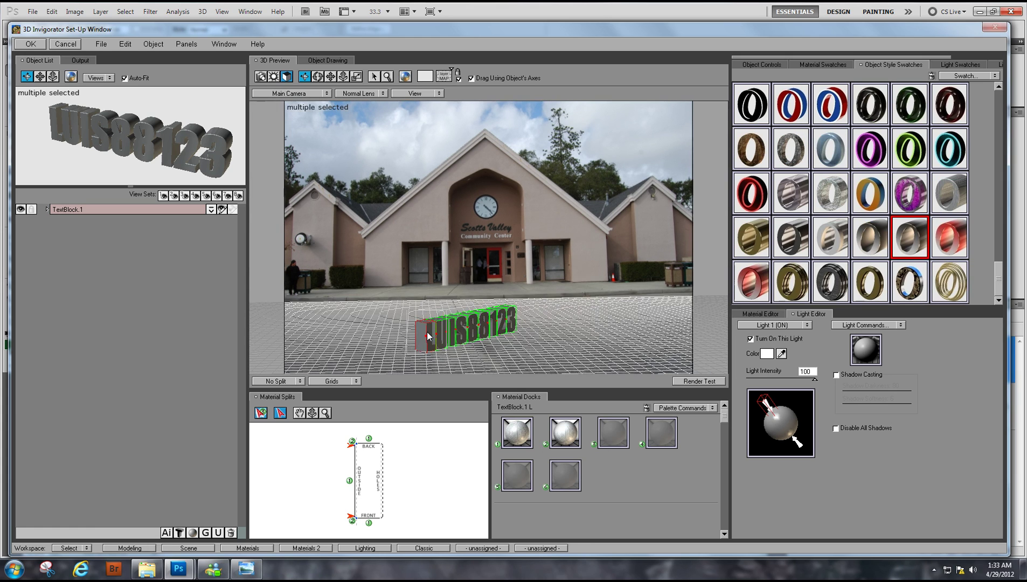
click(699, 381)
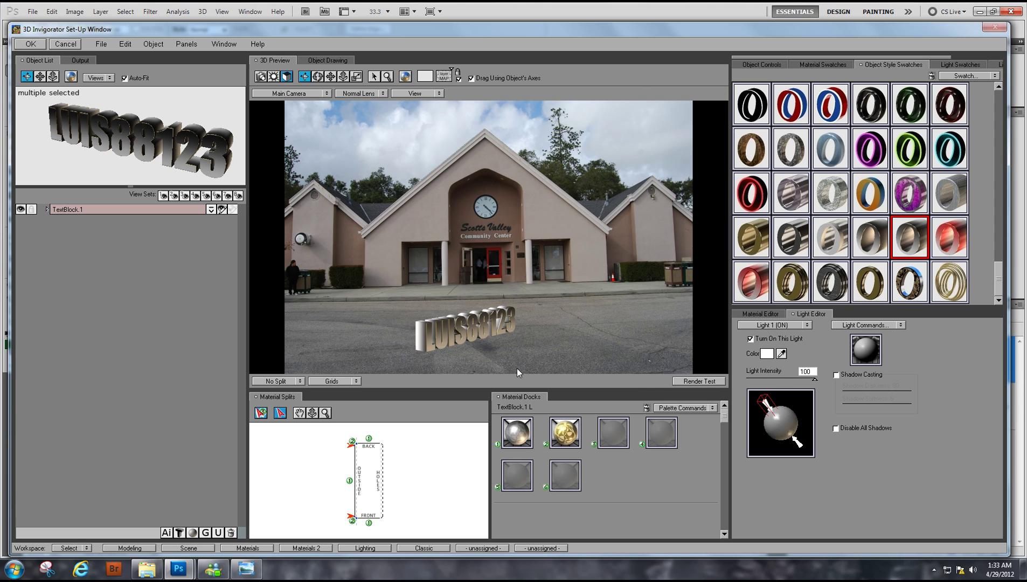
Inspect the text's docked gold and silver materials, then show the Material Swatches library
click(565, 432)
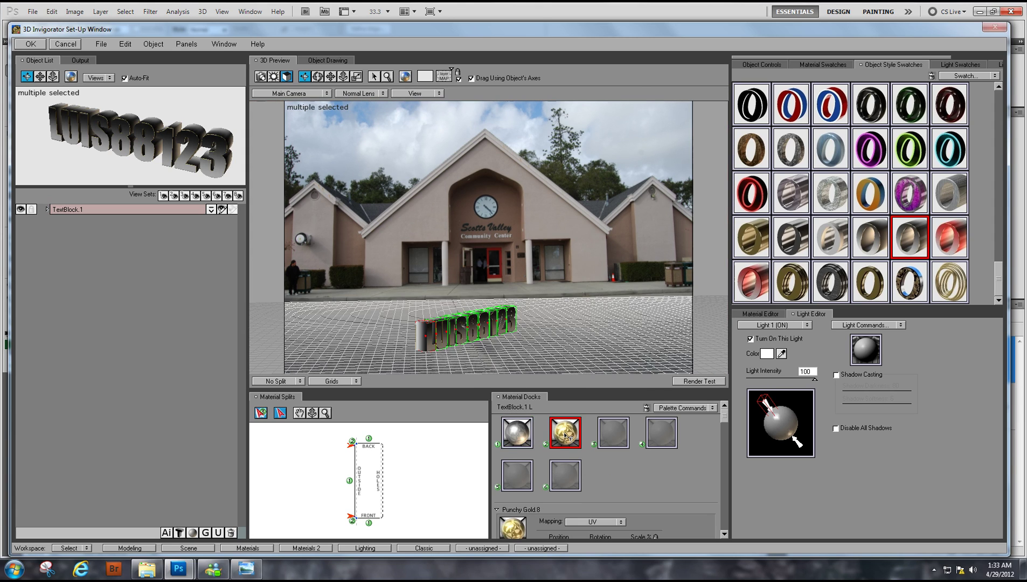
click(508, 439)
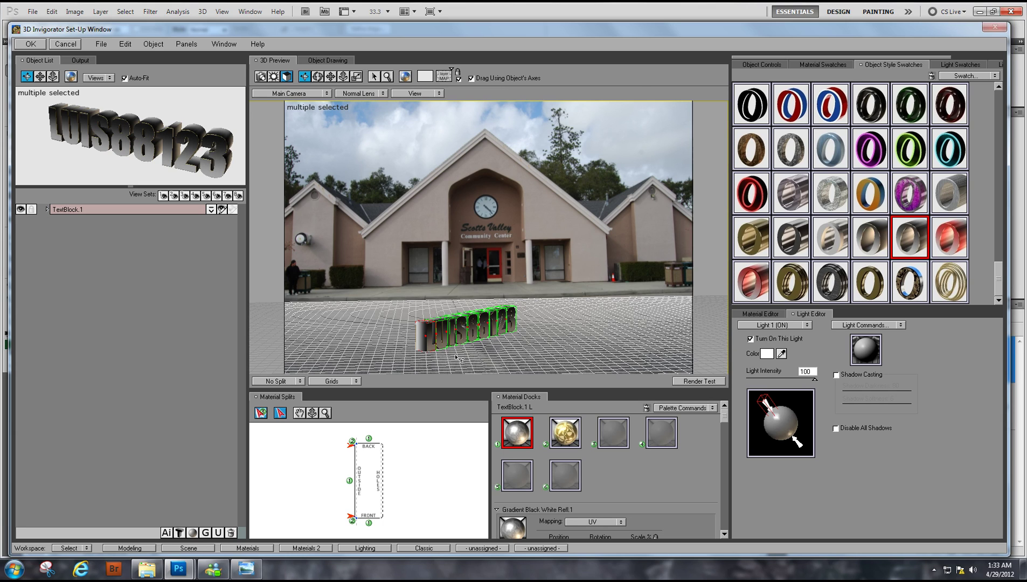
click(564, 439)
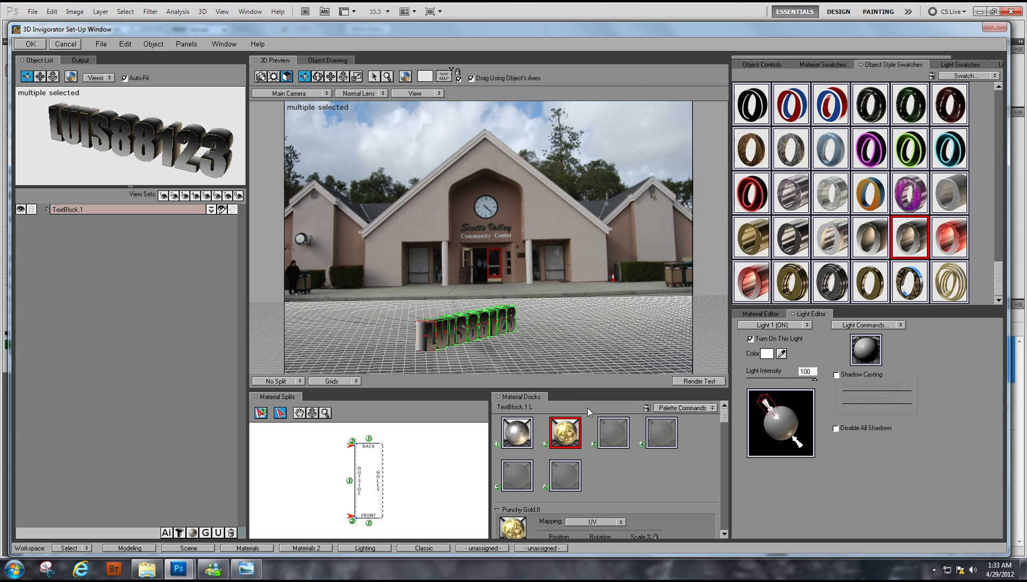
click(816, 62)
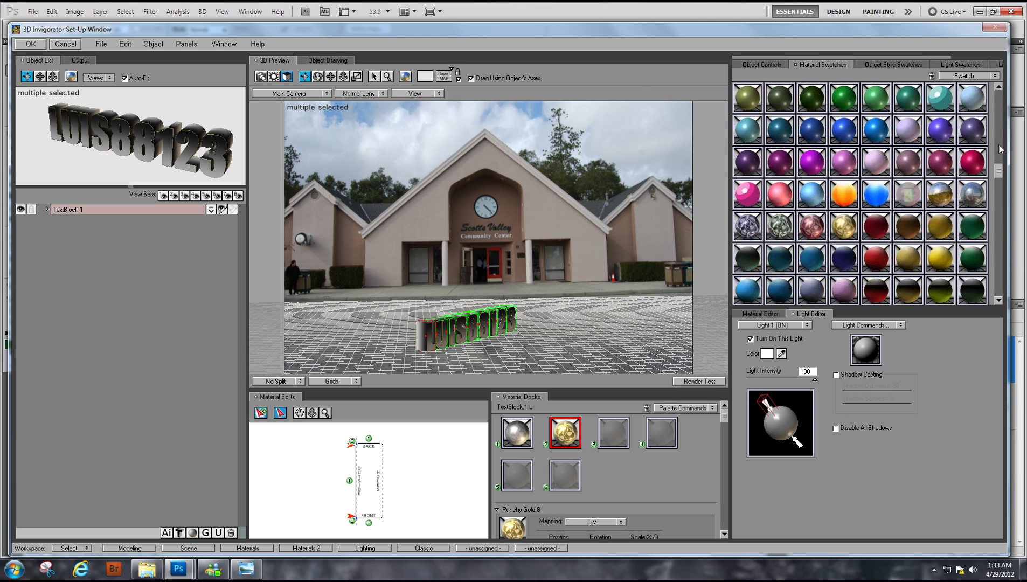
Test a blue wireframe material on dock slot 1, then restore chrome silver and re-render
click(528, 434)
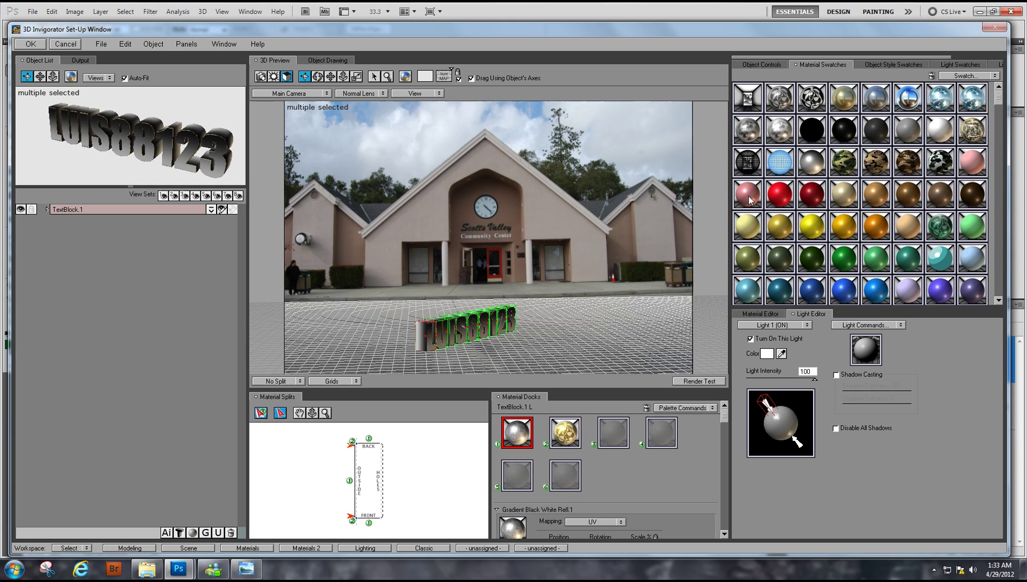
drag(787, 172, 519, 435)
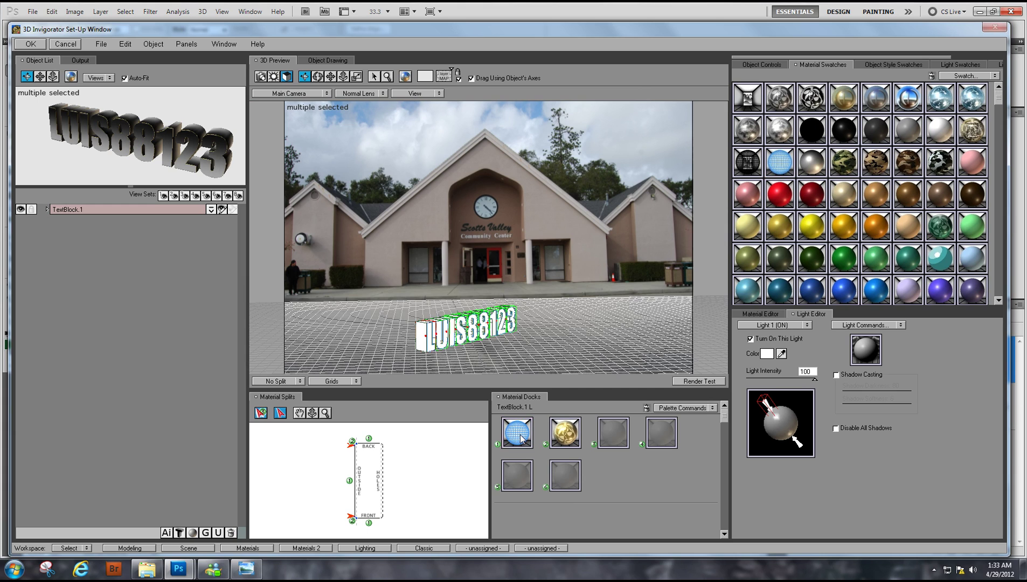
click(695, 381)
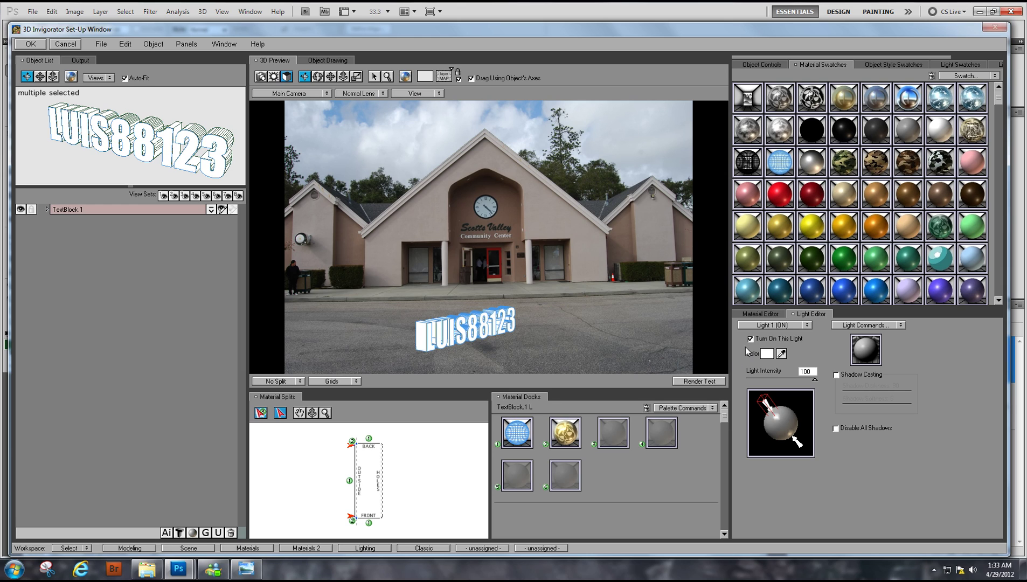
click(760, 313)
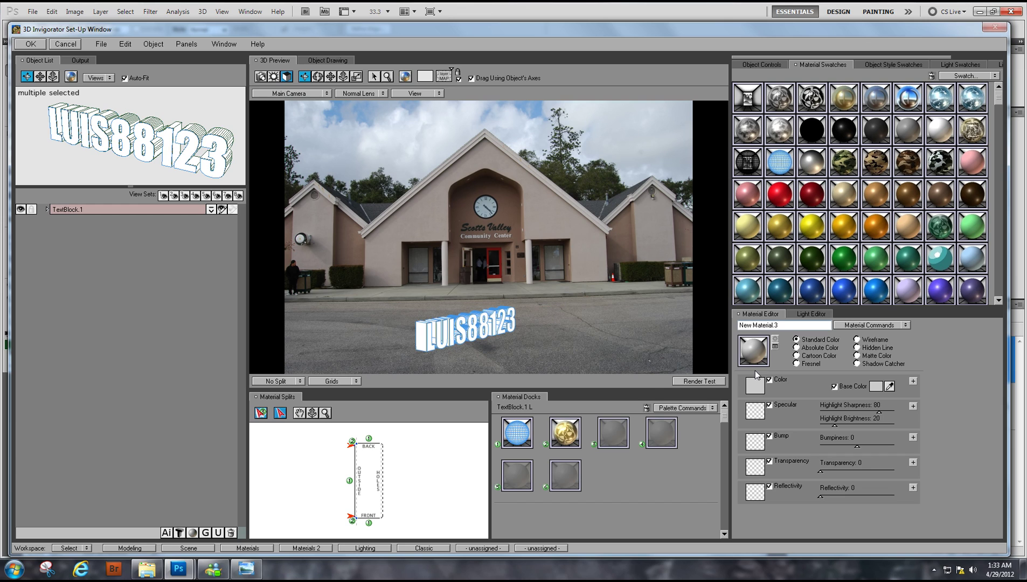
click(438, 343)
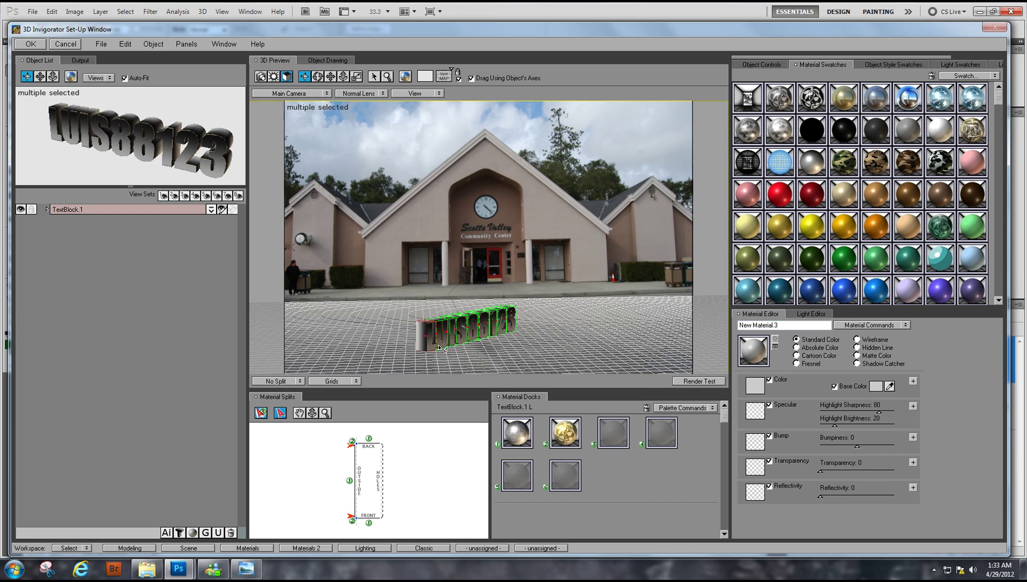
click(690, 382)
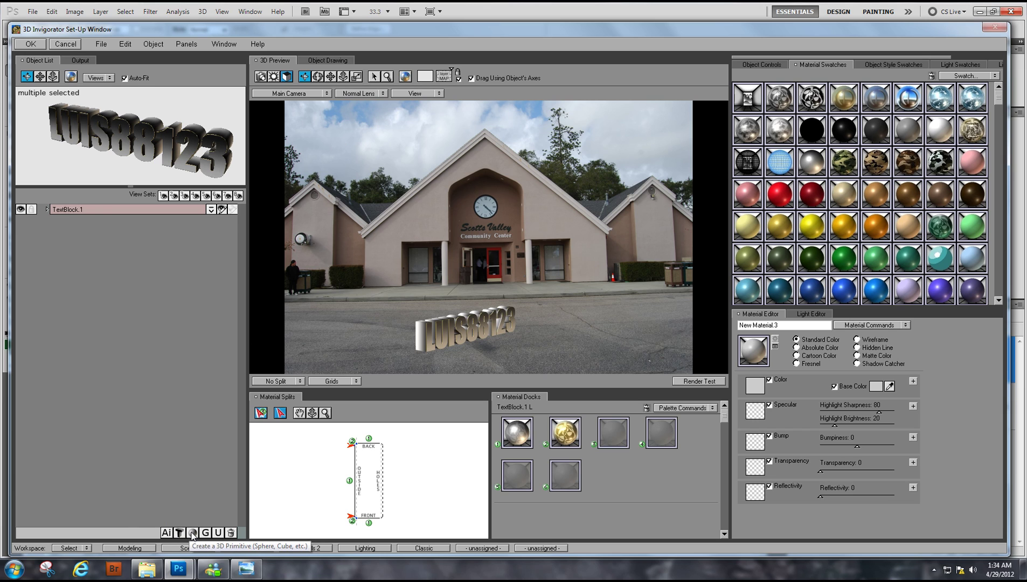
Add a sphere primitive and drag it from under the text onto the road in front
click(193, 534)
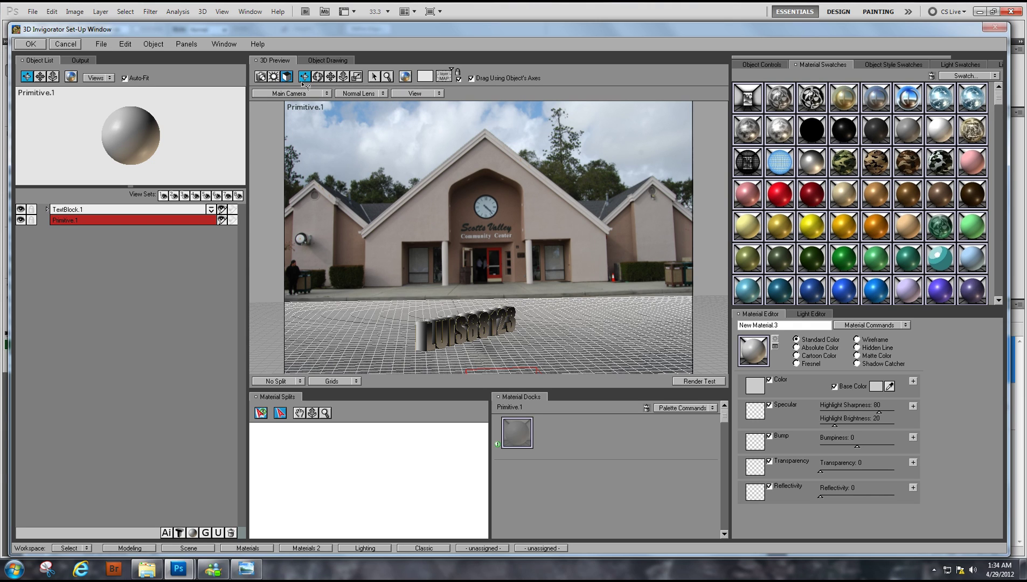
click(343, 78)
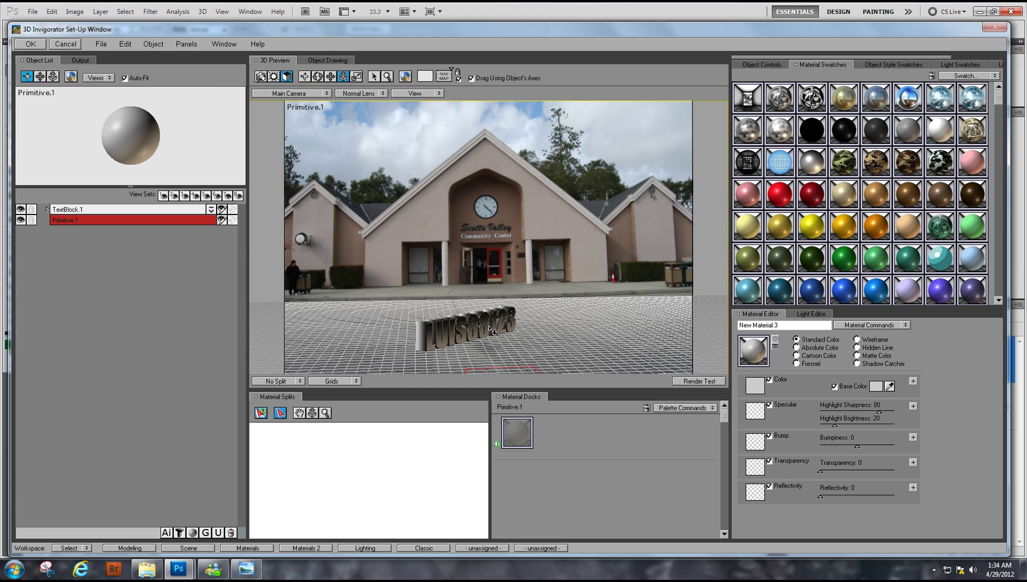
drag(490, 336, 485, 182)
drag(454, 90, 456, 100)
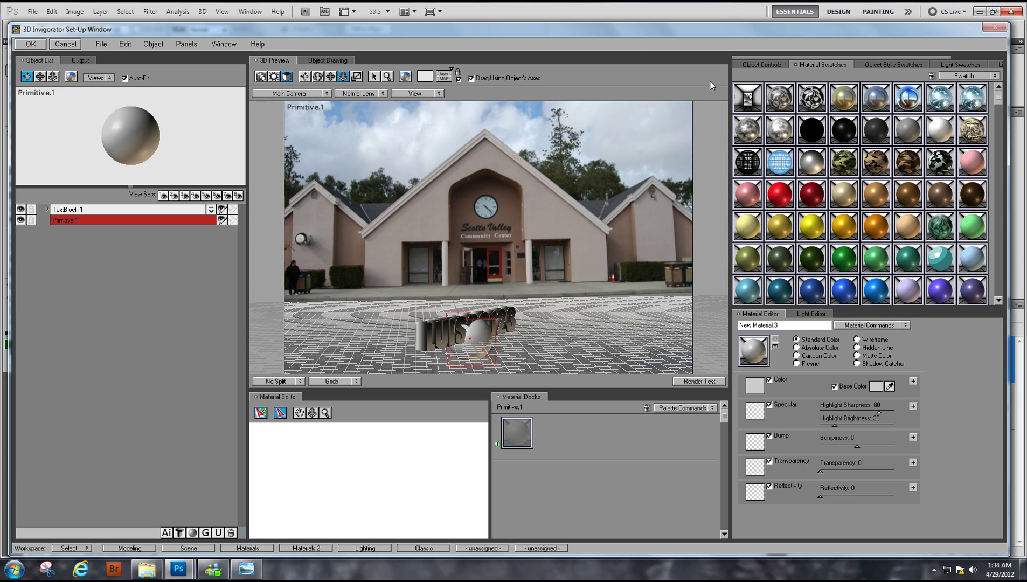
Change Primitive.1 from a sphere to a Plane in Object Controls
click(768, 65)
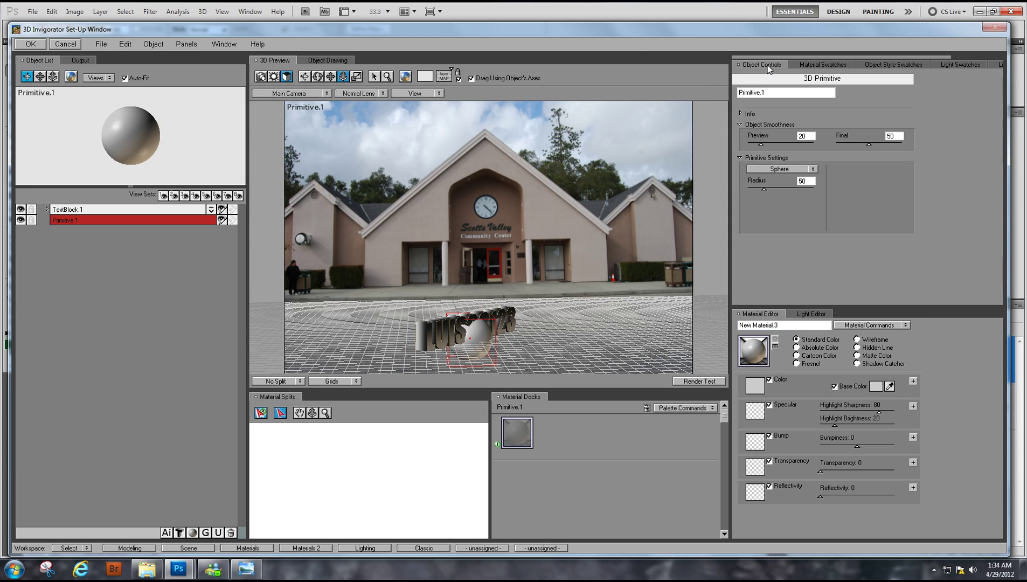
click(812, 169)
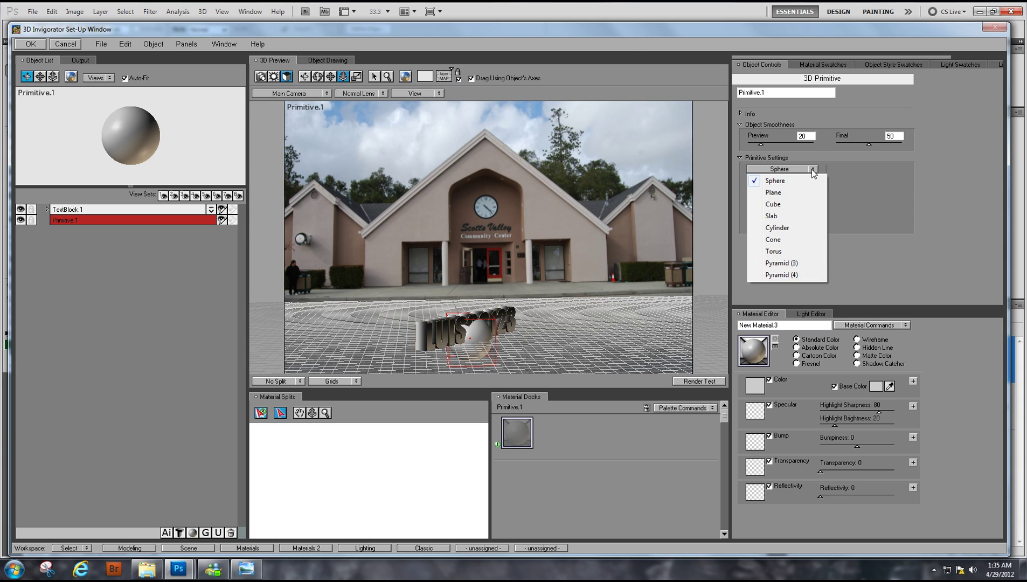
click(793, 194)
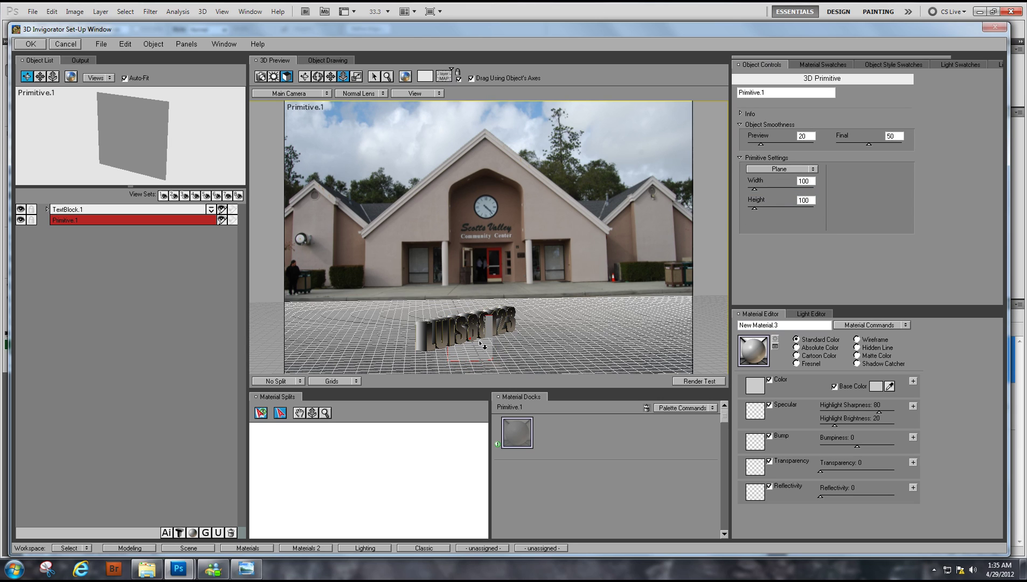
Rotate the plane 90° on X and widen it to 640 so it lies flat under the text
click(742, 115)
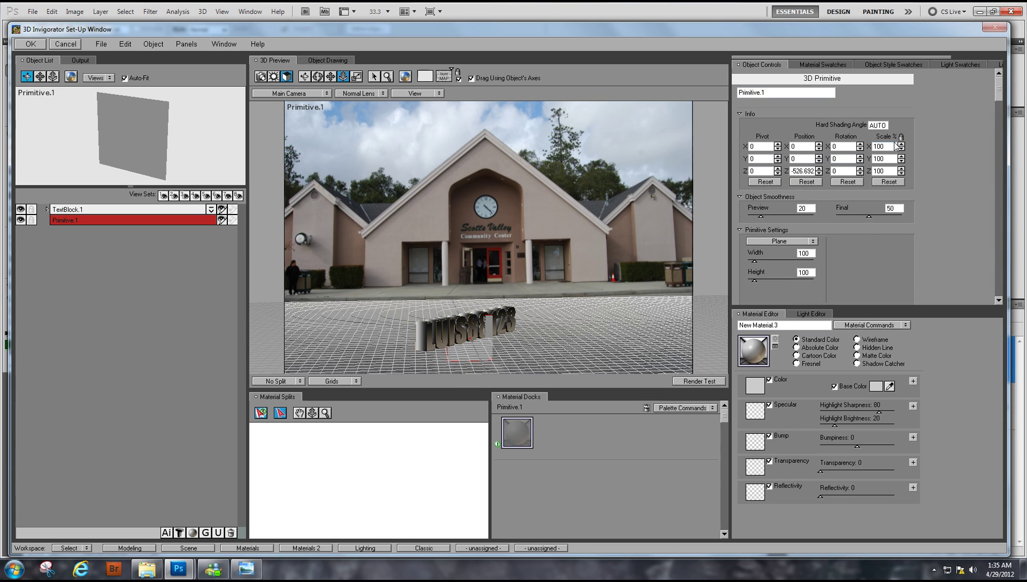
click(834, 146)
double_click(836, 146)
text(90)
key(Return)
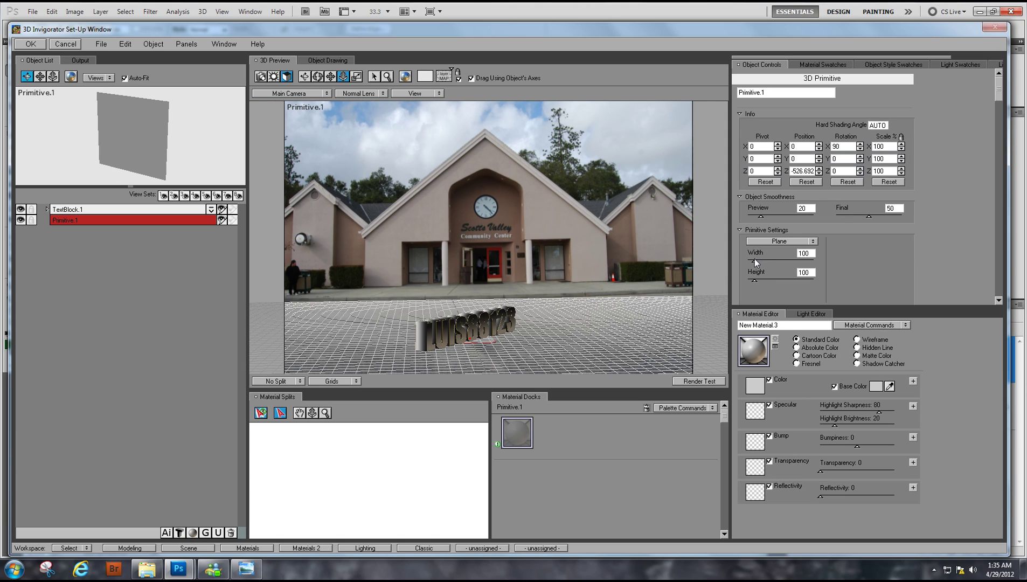
drag(754, 259, 789, 279)
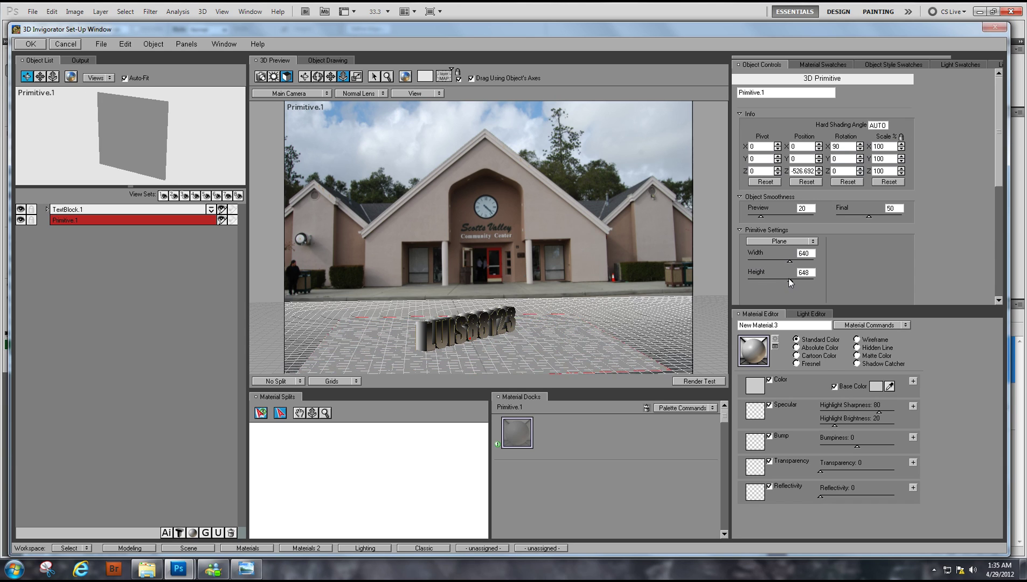
click(721, 380)
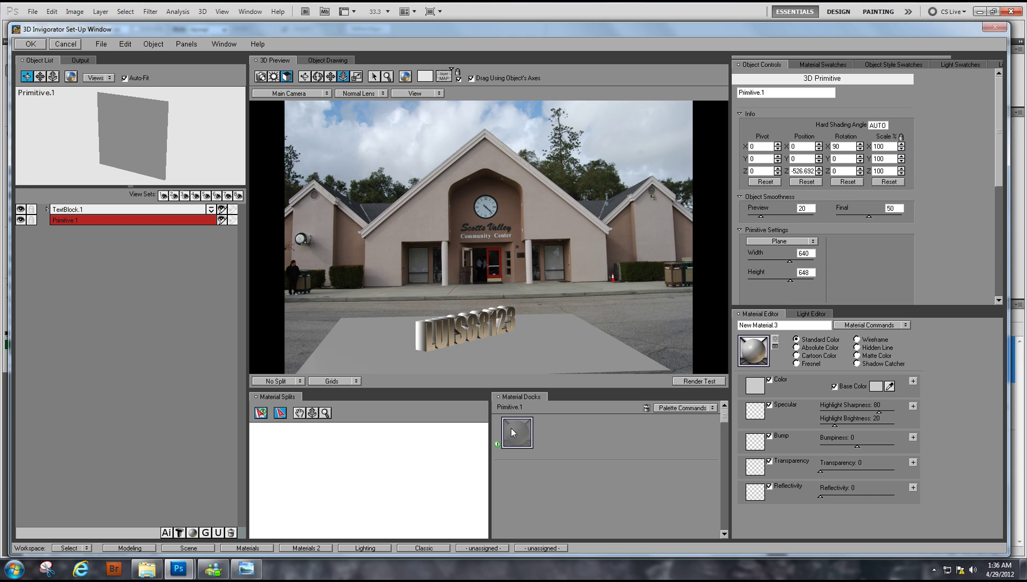
click(562, 349)
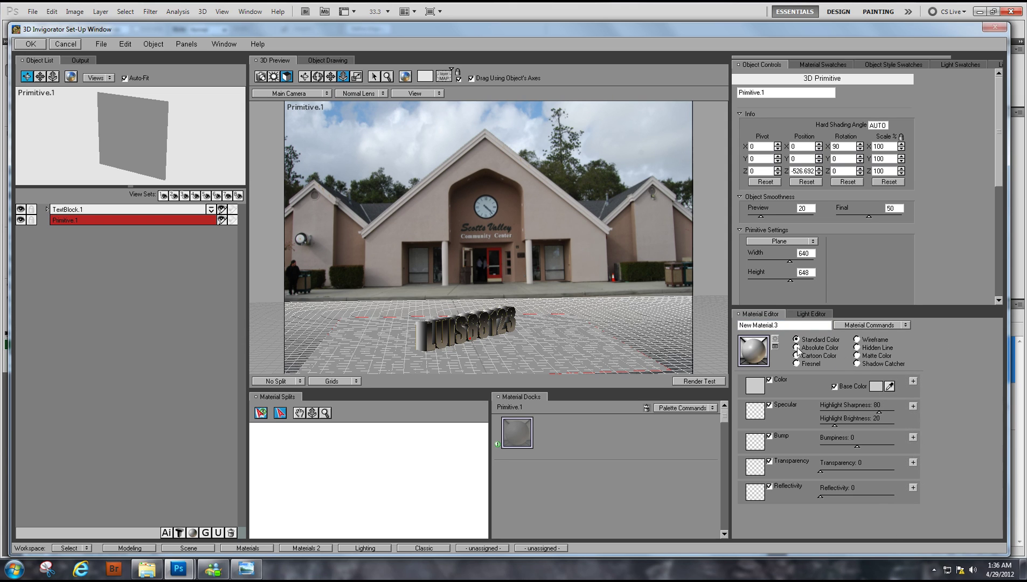
Apply the Shadow Catcher material to the ground plane and run a test render
click(866, 363)
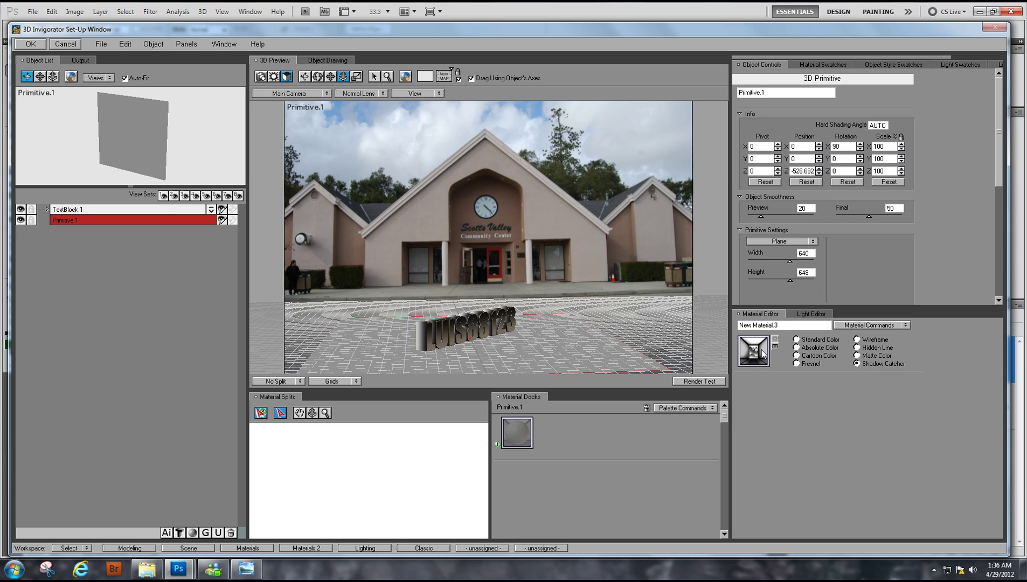
click(515, 434)
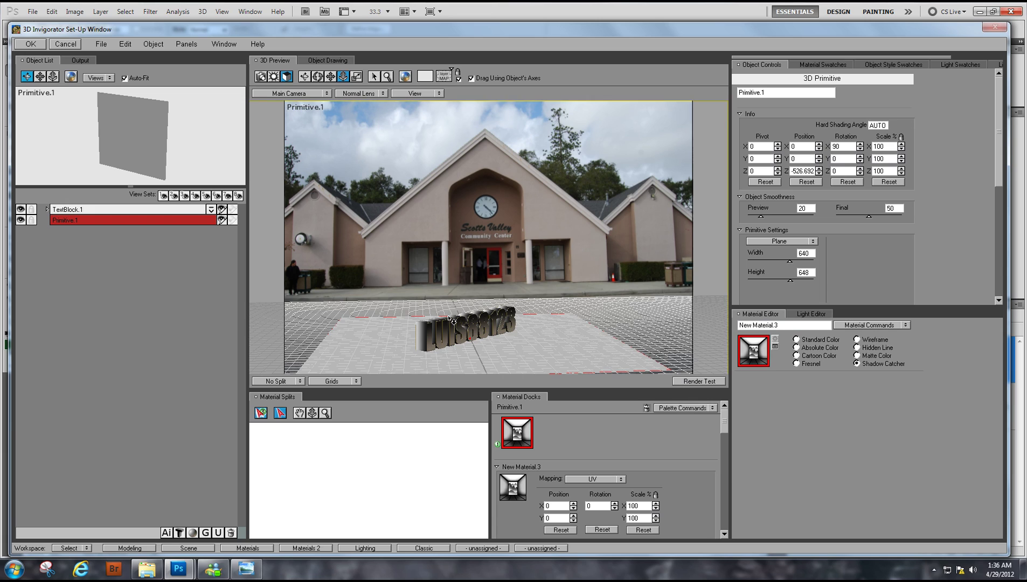
click(696, 381)
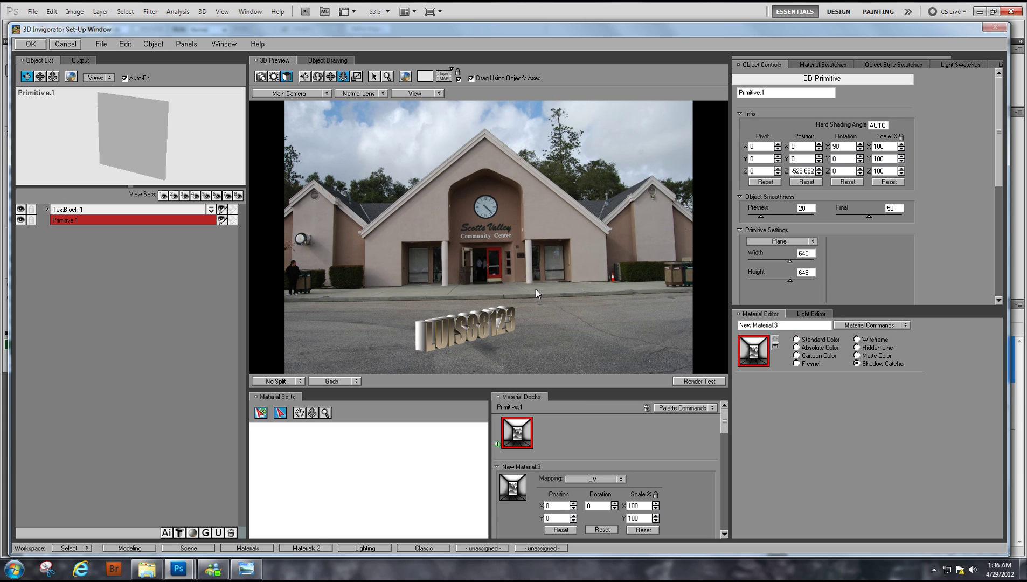
Enable Shadow Casting for Light 1 in the Light Editor and test render the text's shadow
click(807, 315)
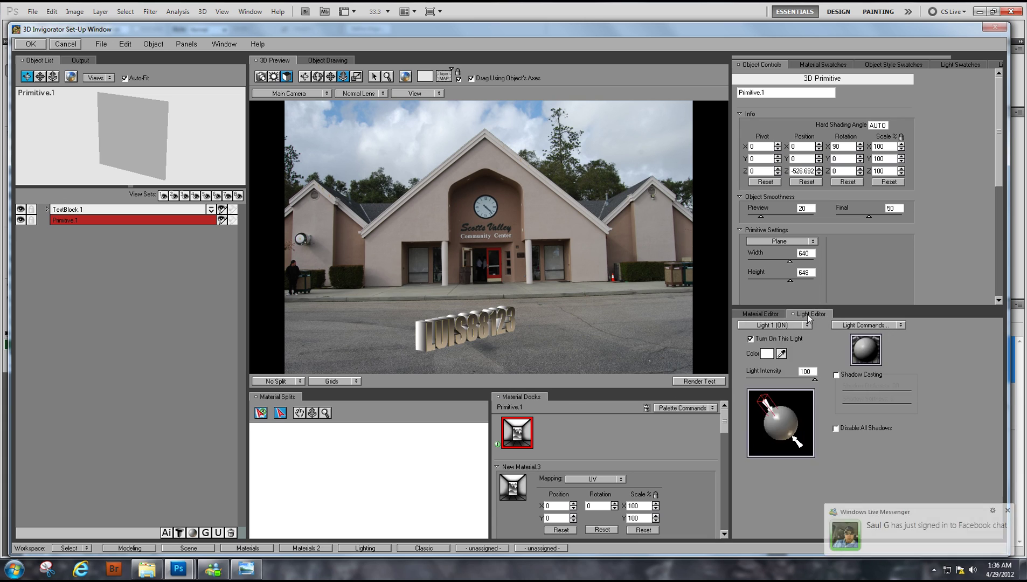
click(837, 376)
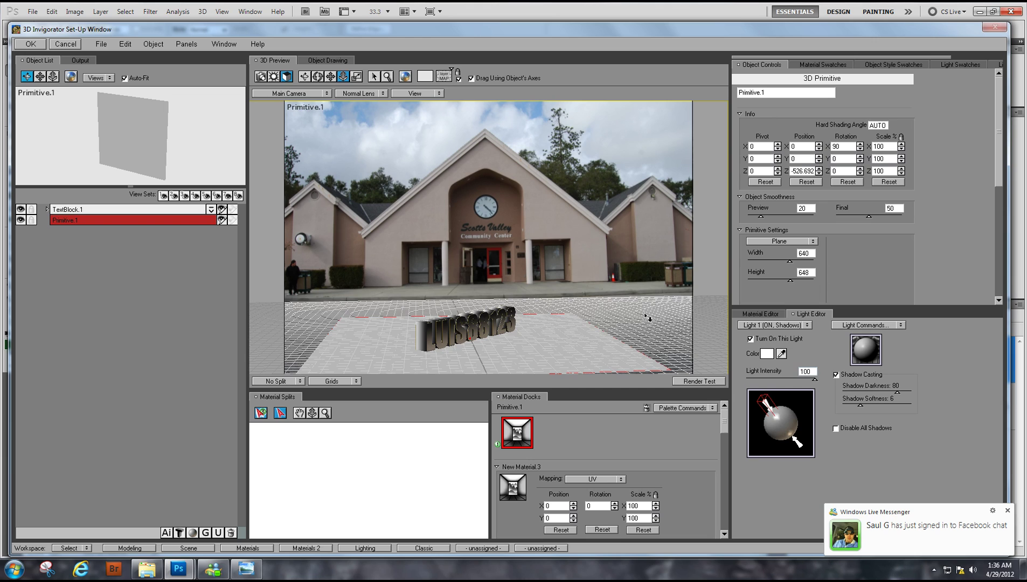
click(691, 382)
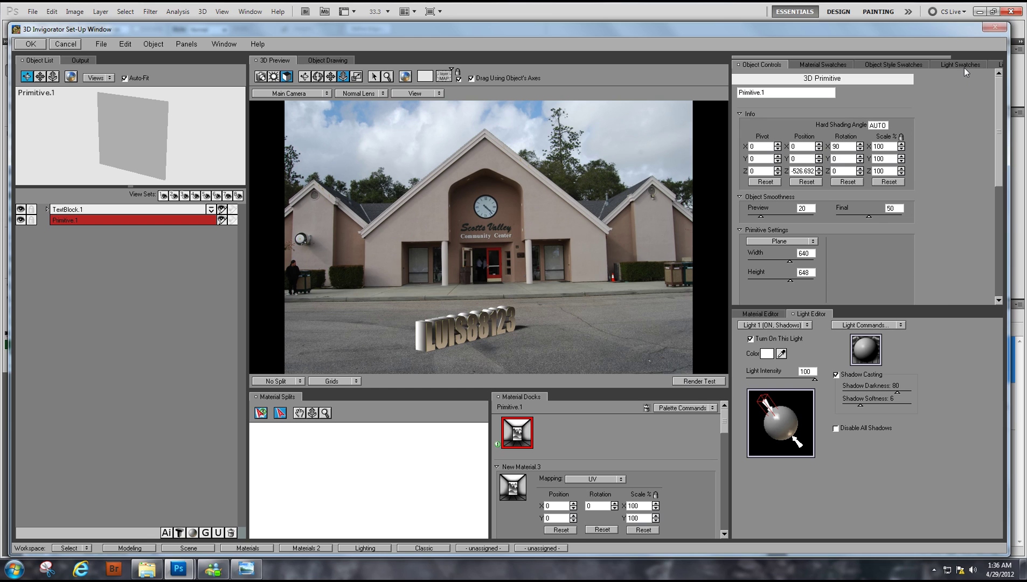
Apply a new Light Swatches preset and re-enable Shadow Casting for Light 1, test rendering each
click(966, 66)
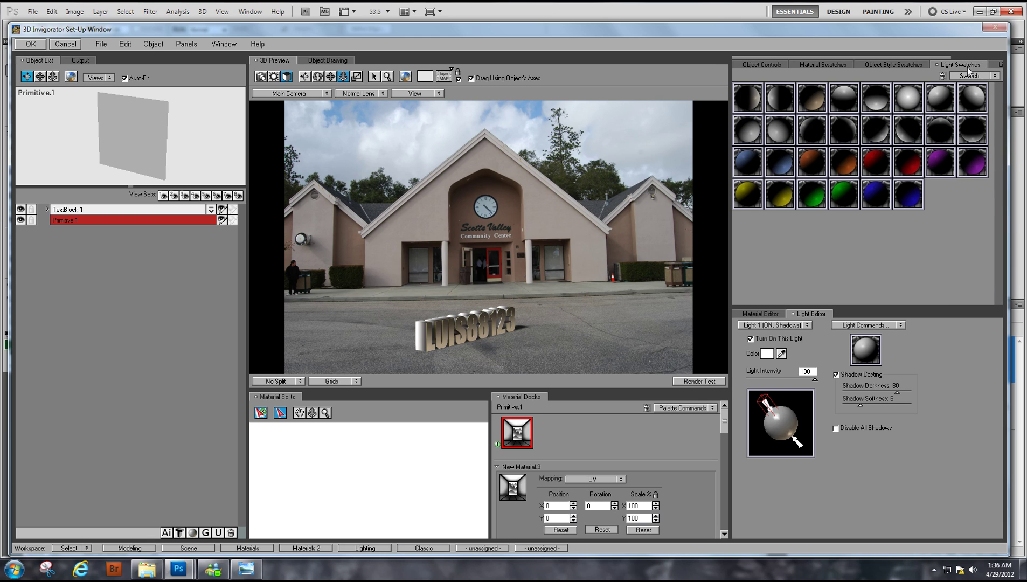
click(807, 140)
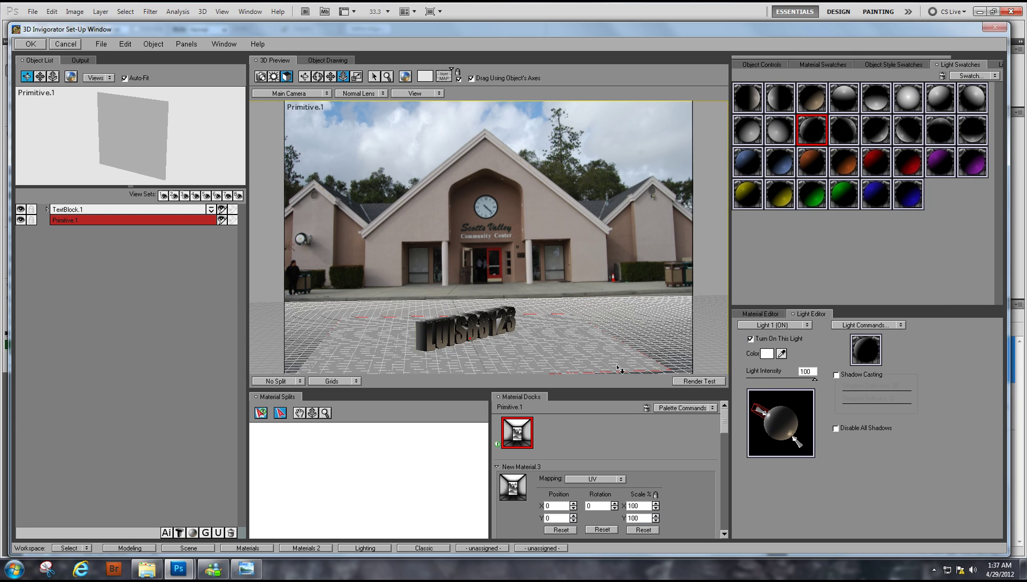
click(689, 382)
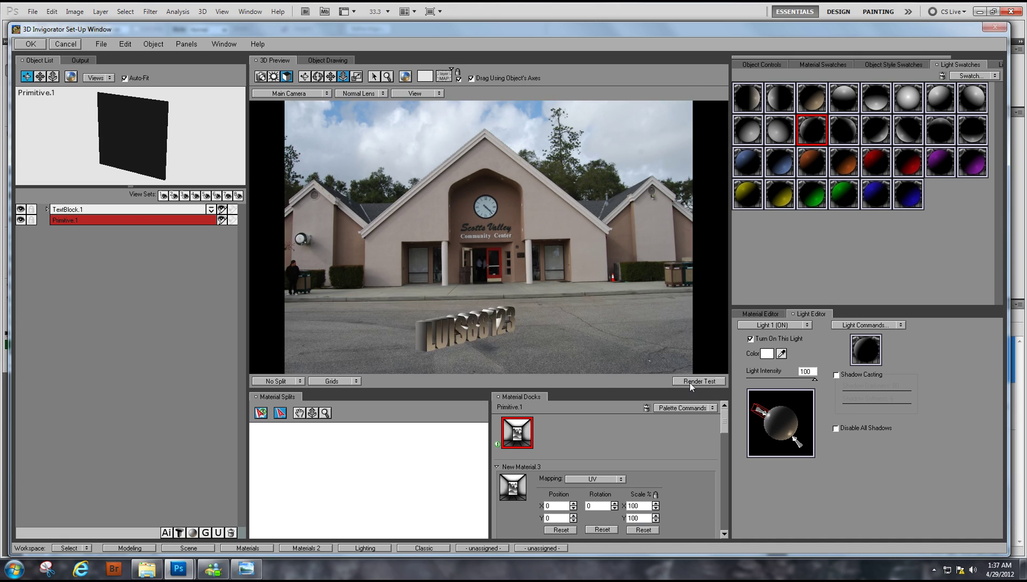
click(836, 376)
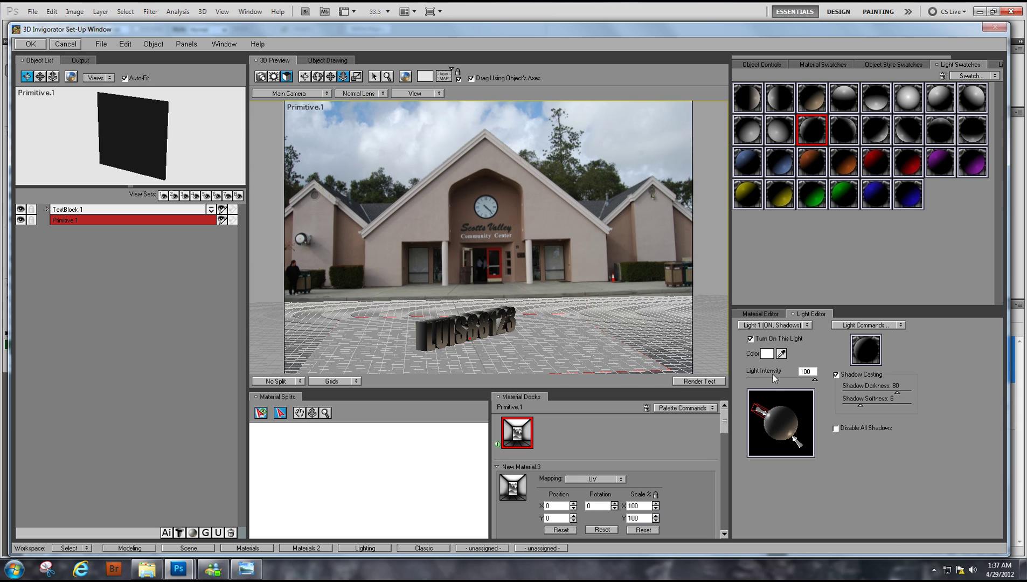
click(690, 382)
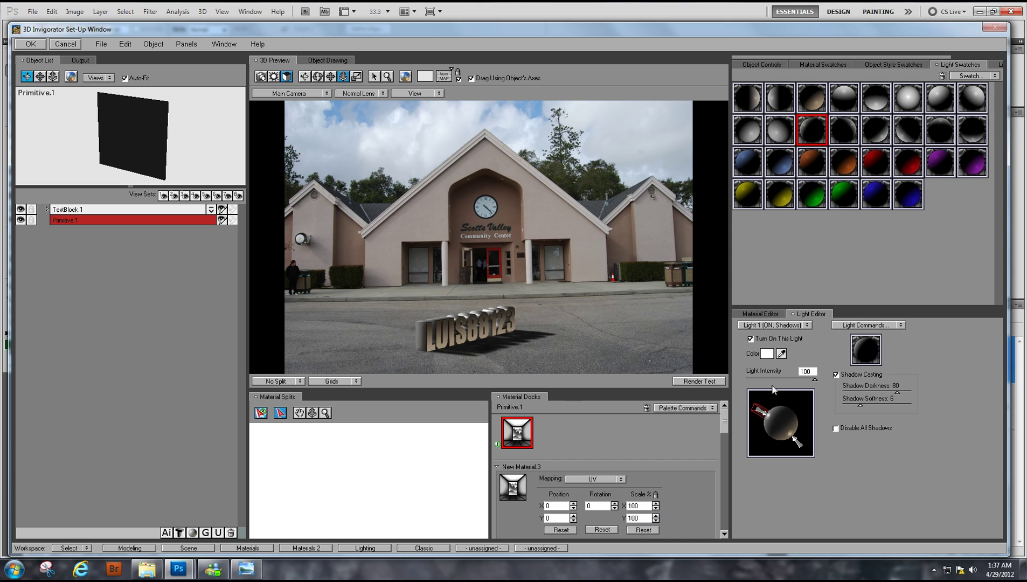
Re-aim Light 1 up and to the left, test rendering after each adjustment
drag(766, 417, 772, 418)
click(712, 381)
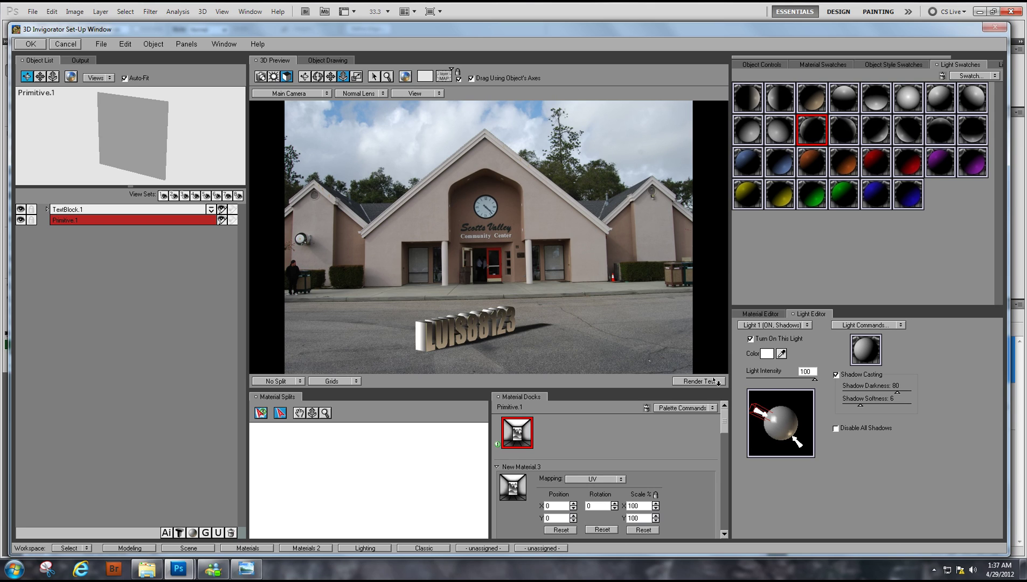
drag(767, 416, 761, 404)
click(715, 382)
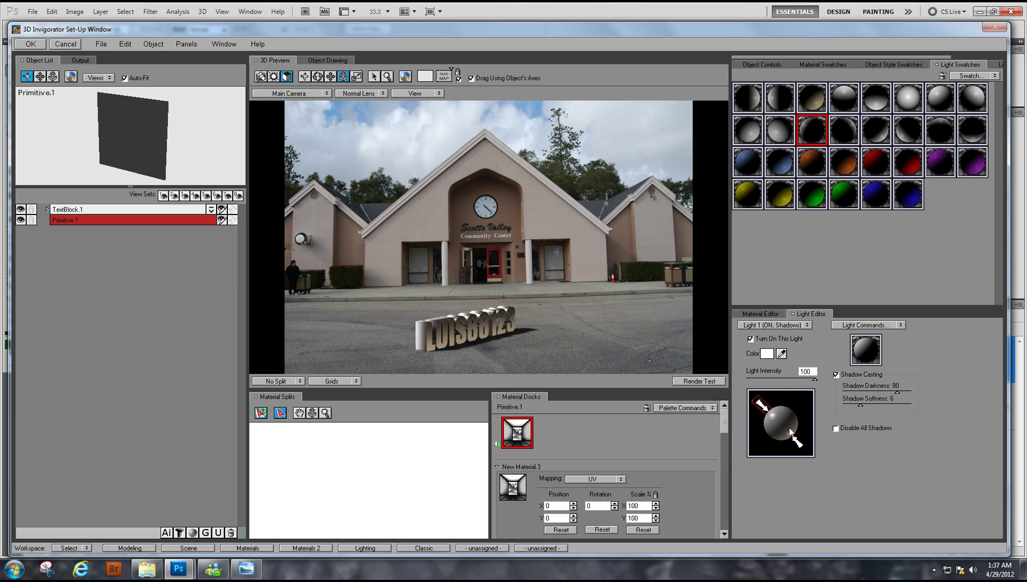
Select Light 2 and swing it toward the front-left of the text, then test render
click(800, 325)
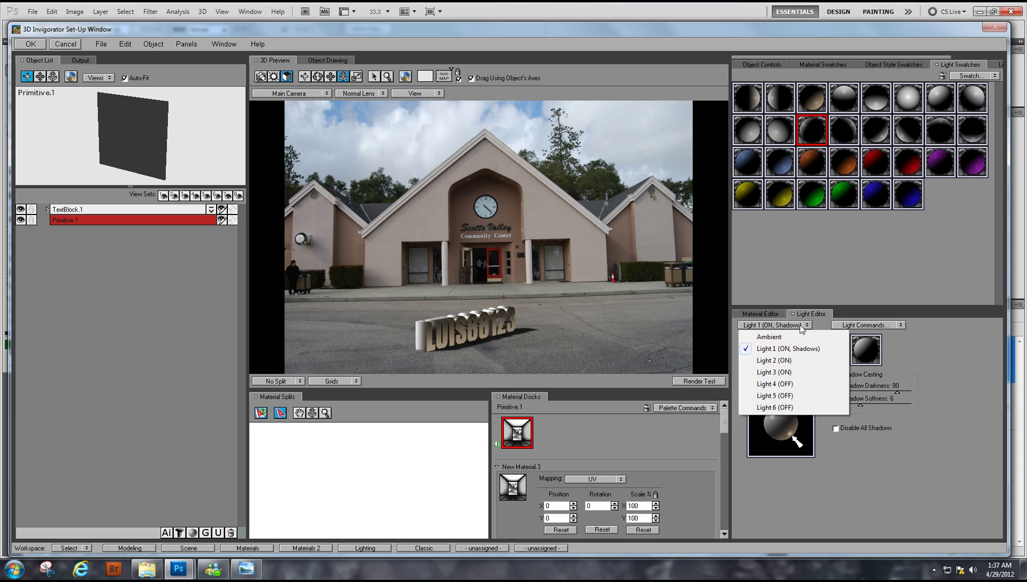
click(776, 361)
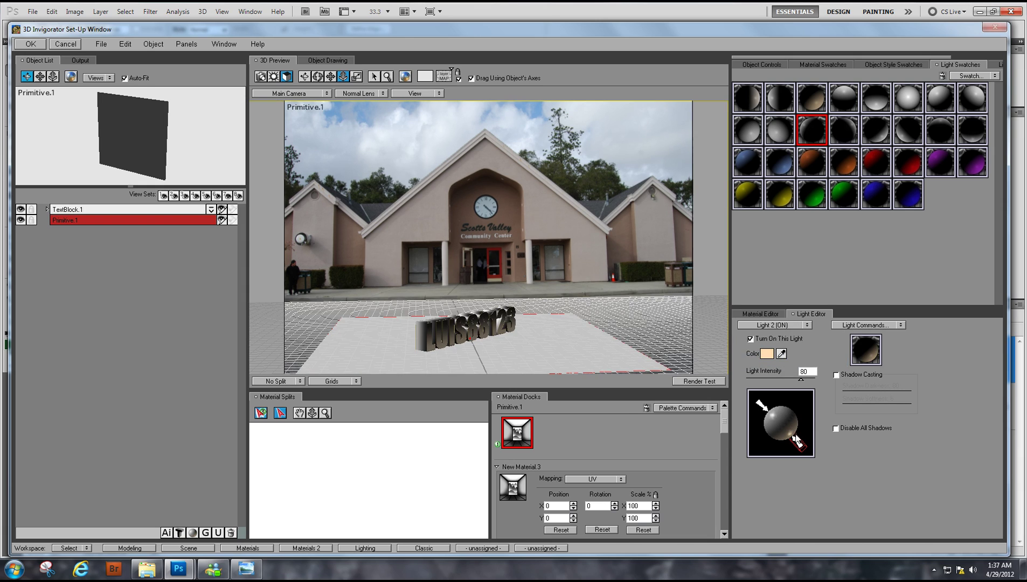
drag(797, 441, 784, 440)
click(717, 381)
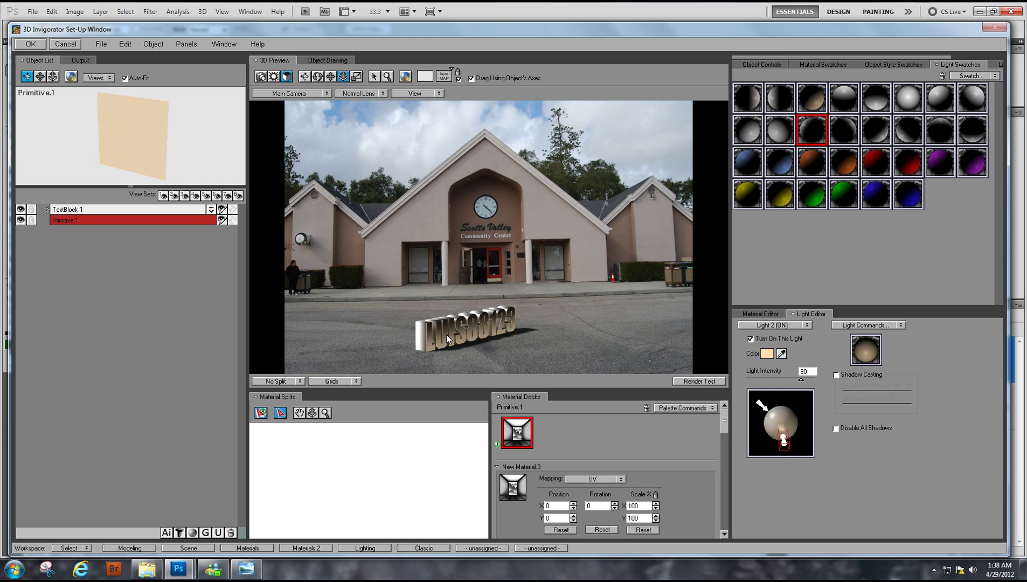
drag(785, 442, 778, 438)
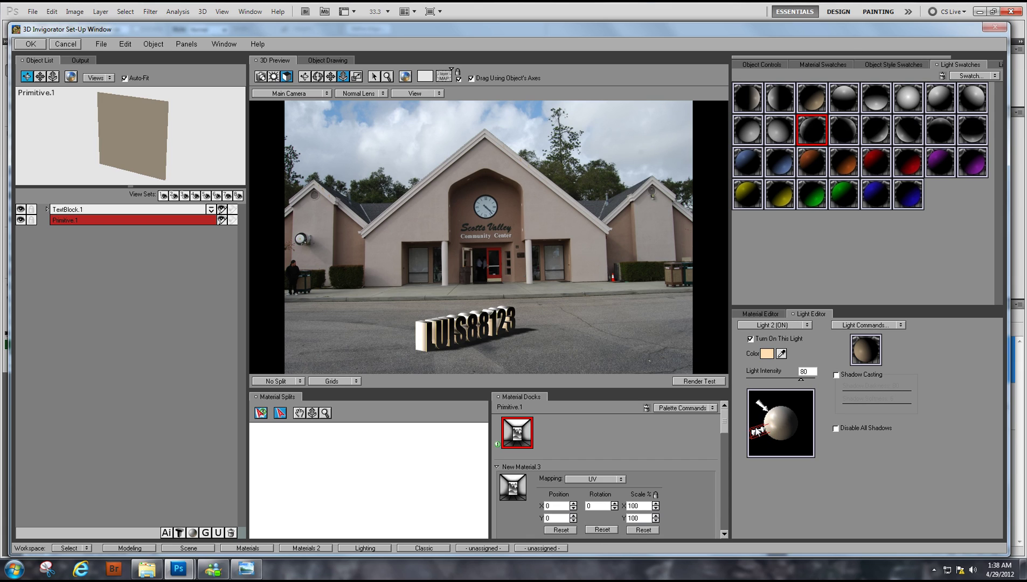
drag(758, 432, 763, 433)
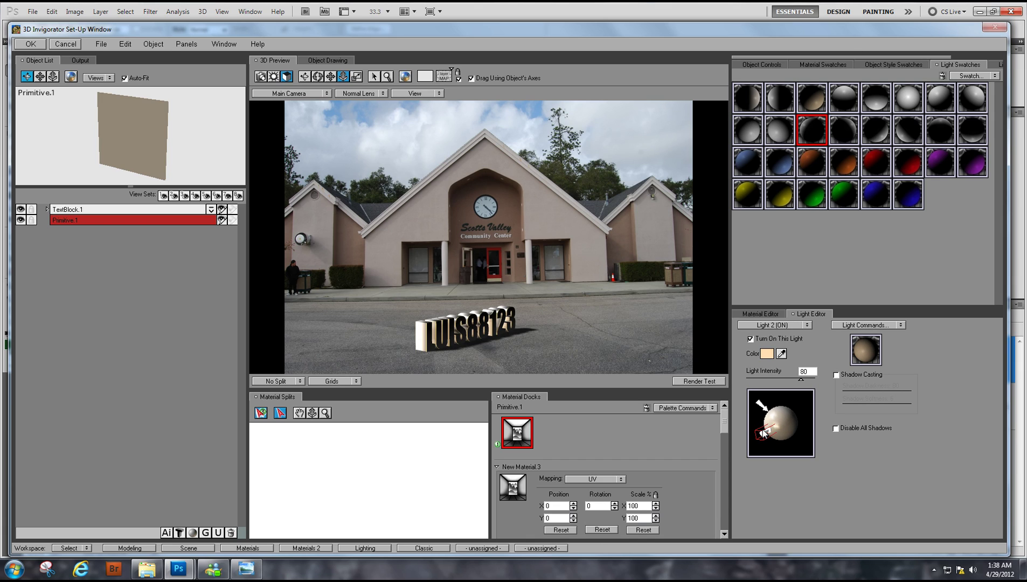
click(709, 382)
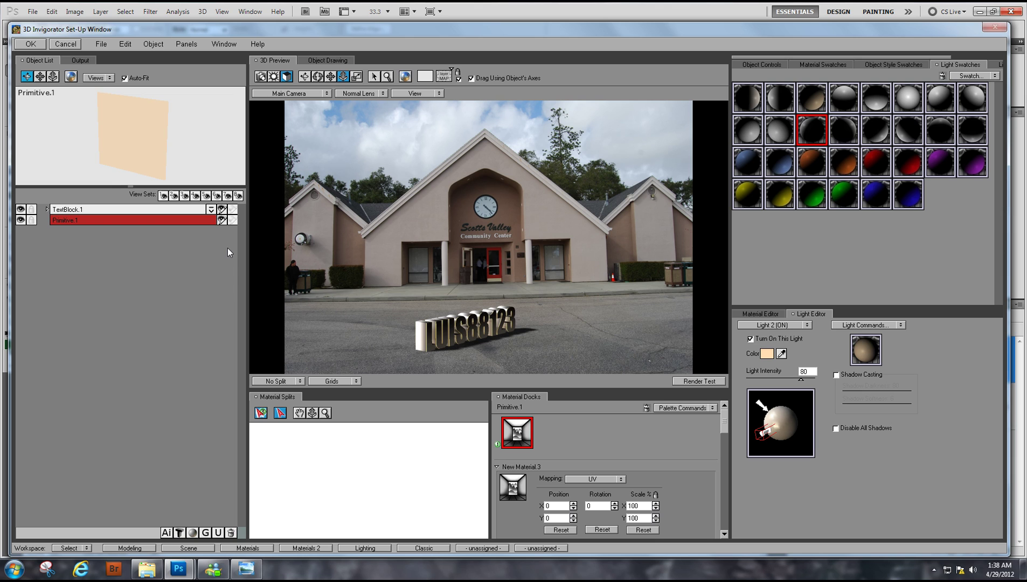
Apply the 3D Invigorator scene to the photo and close the document, choosing to save
click(31, 44)
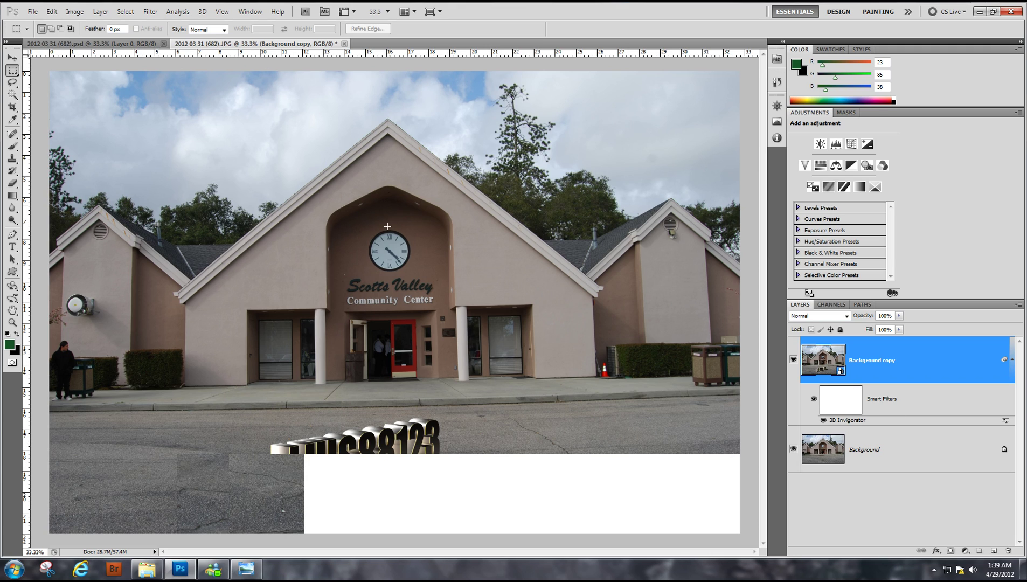
click(345, 44)
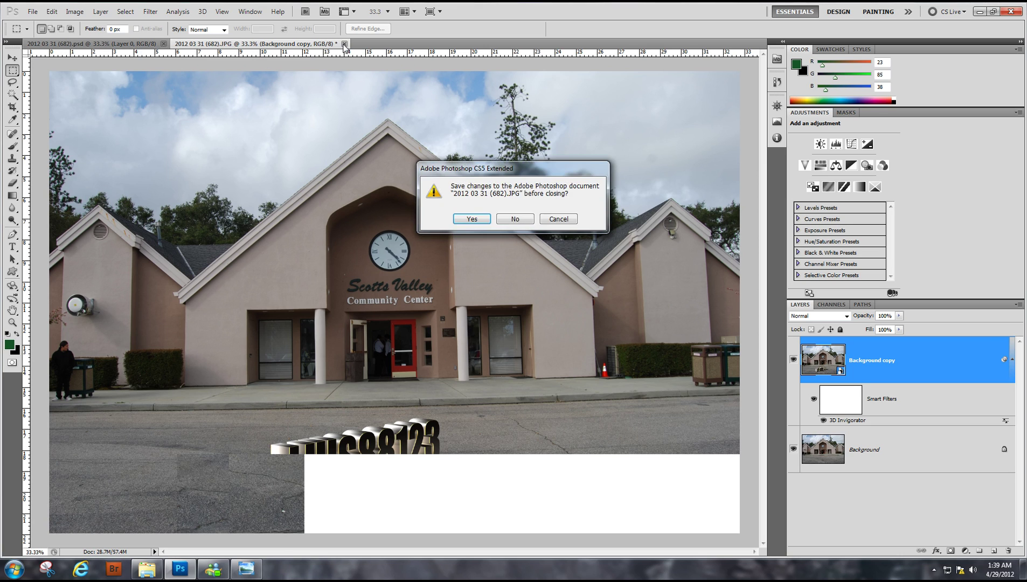
click(471, 219)
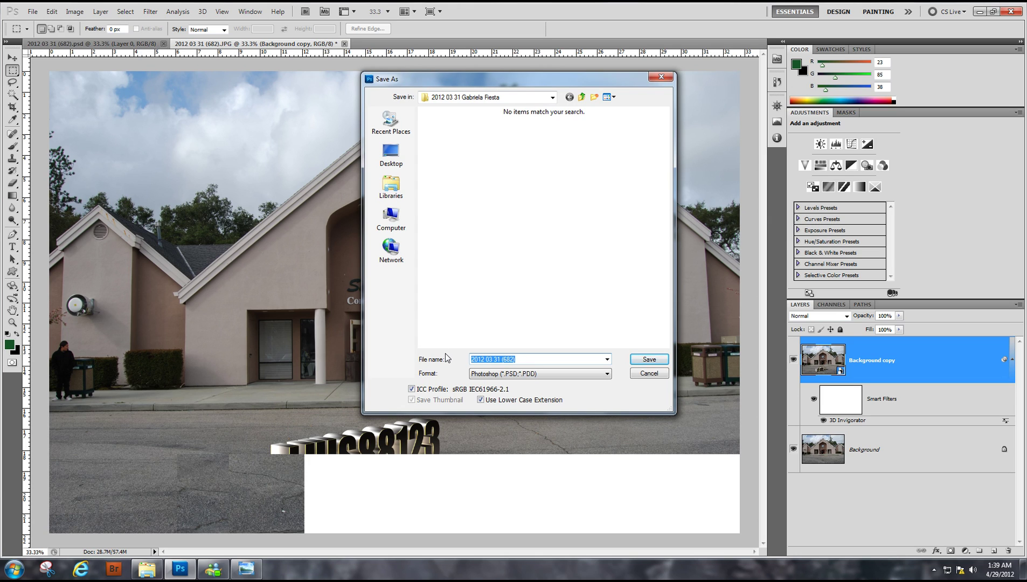
Save as tutorial.psd on the Desktop, replacing the existing file, then close the JPG
text(tutorial)
click(391, 157)
click(648, 359)
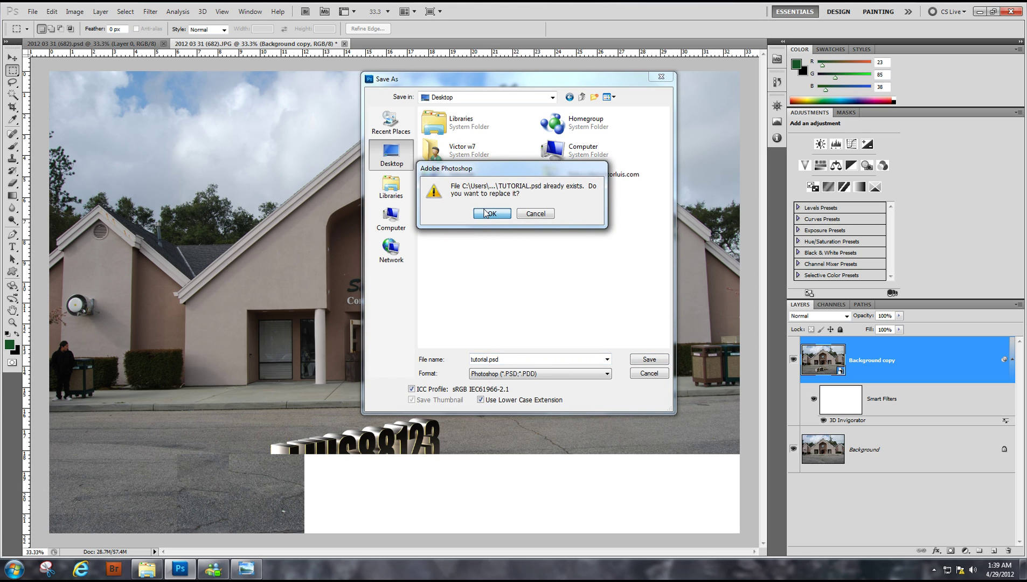
click(487, 213)
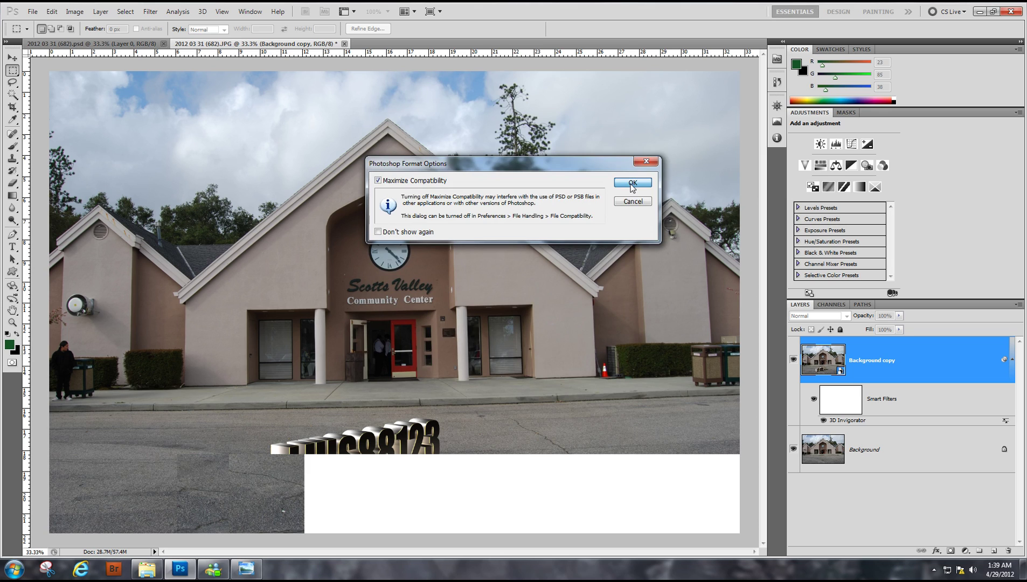
click(632, 183)
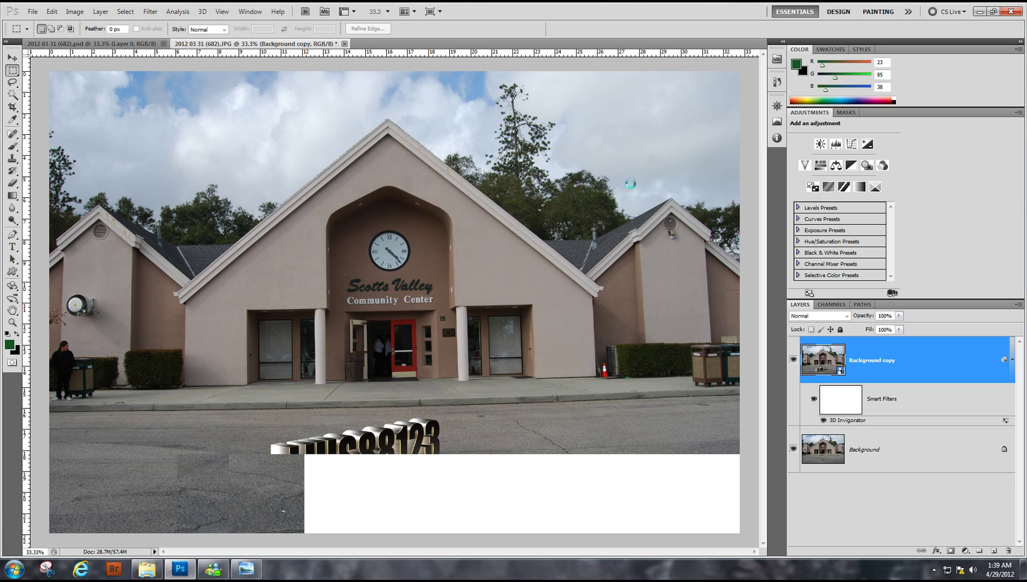
key(ctrl+w)
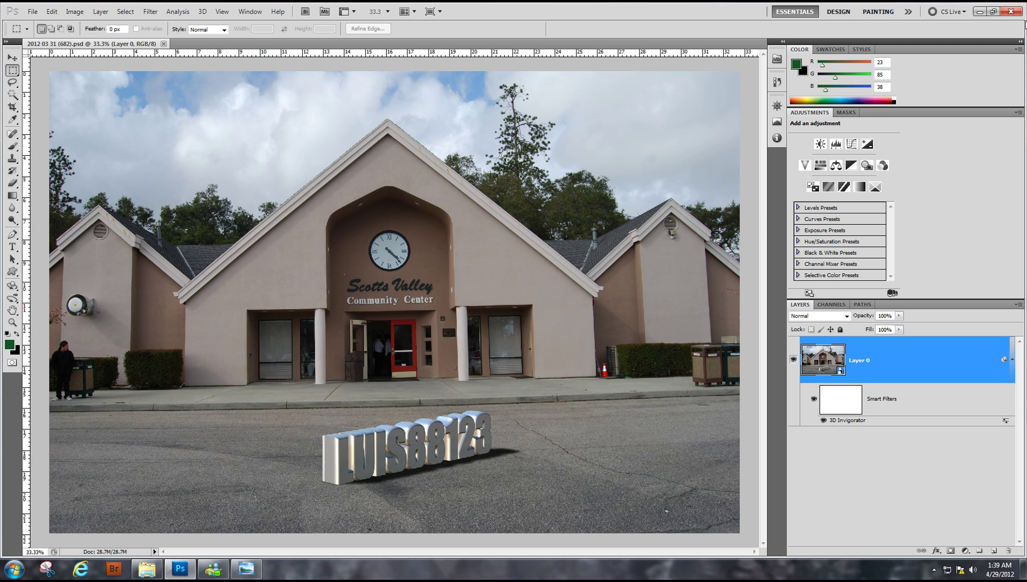
Close Photoshop, Photo Viewer and Explorer, then reopen TUTORIAL from the desktop
click(1011, 11)
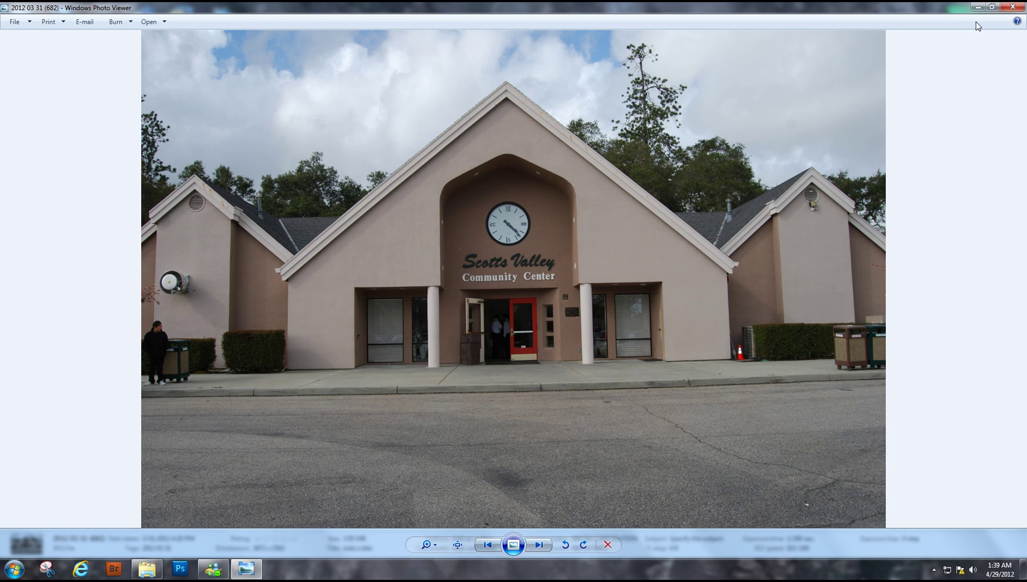
click(1013, 6)
click(1013, 7)
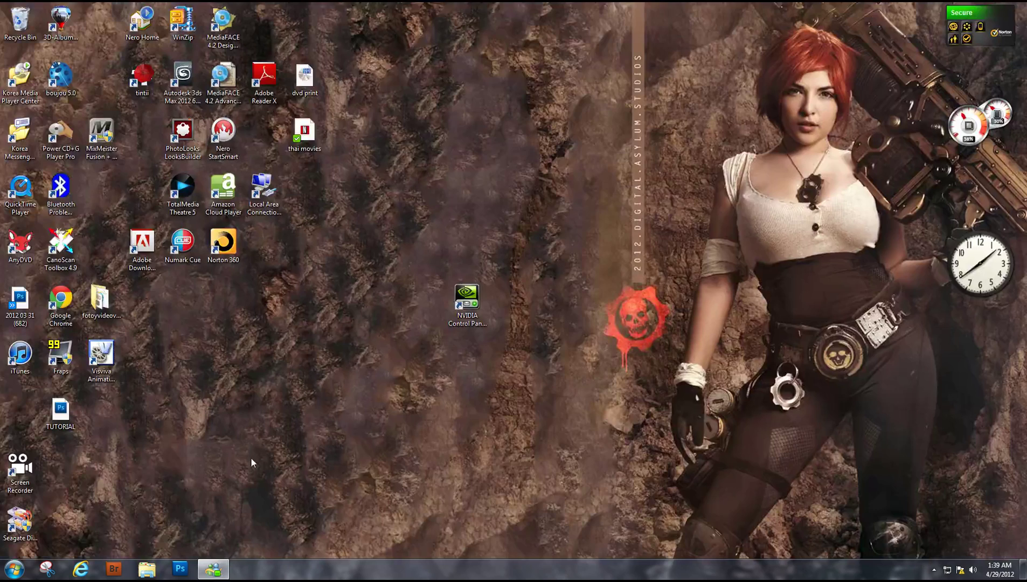
double_click(60, 411)
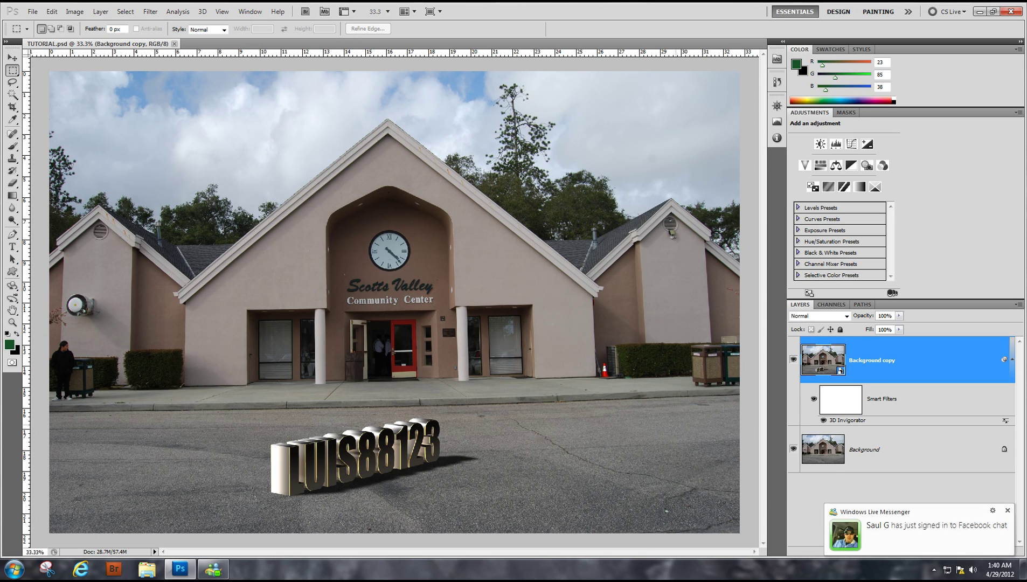
Create Layer 1, convert it to a Smart Object, and drag the 3D Invigorator filter onto it
click(1007, 511)
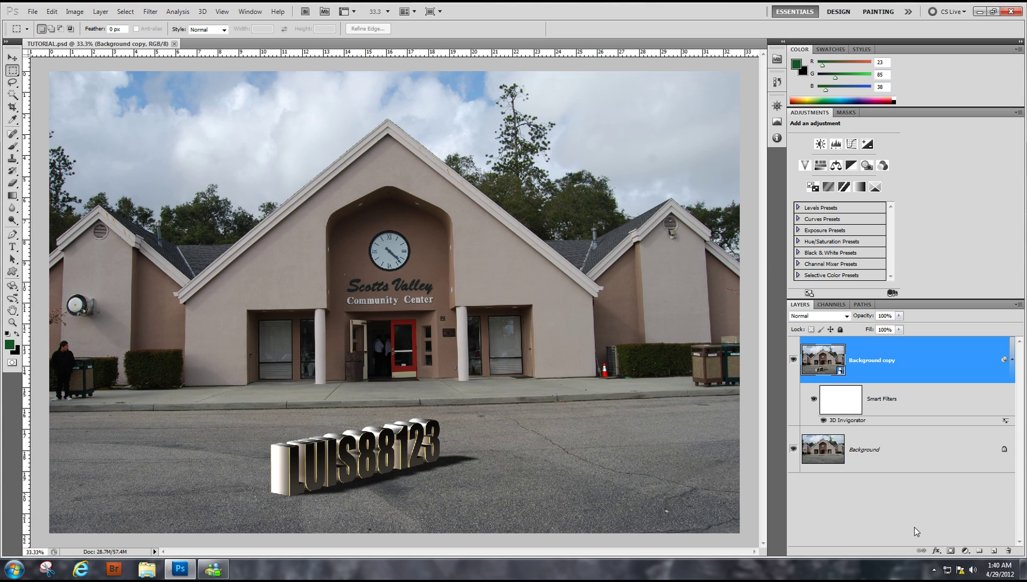
click(995, 552)
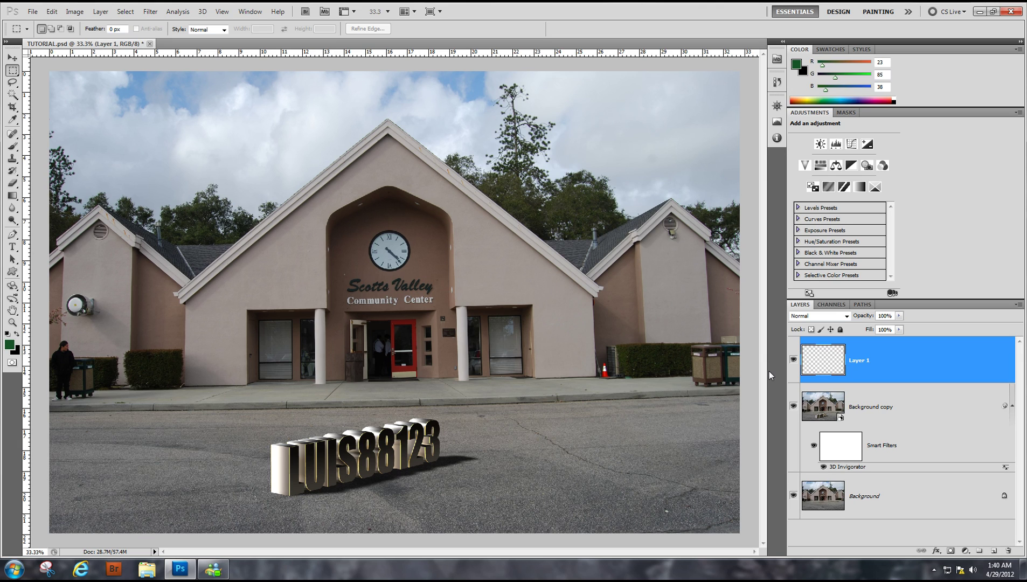
right_click(931, 364)
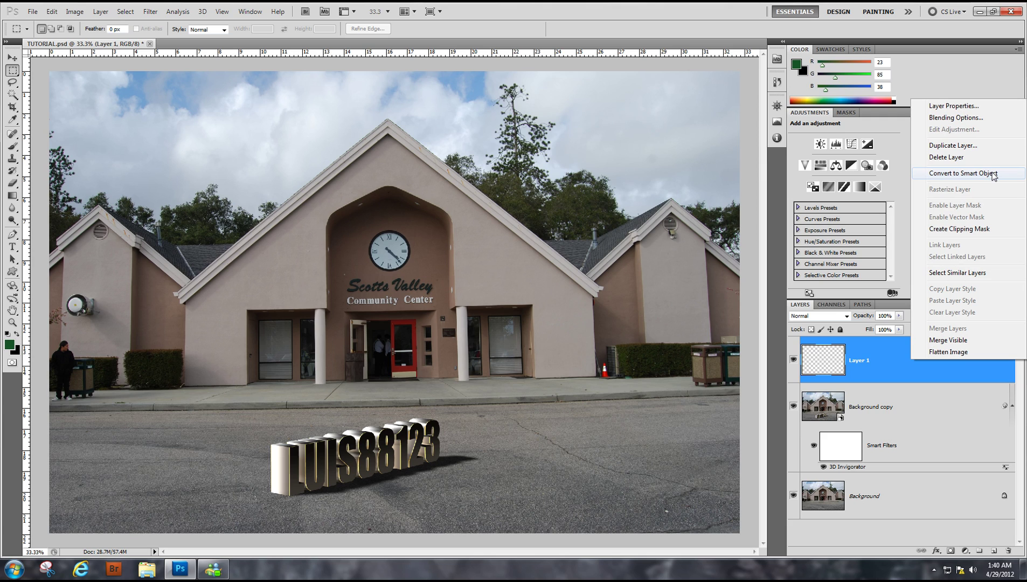
click(963, 173)
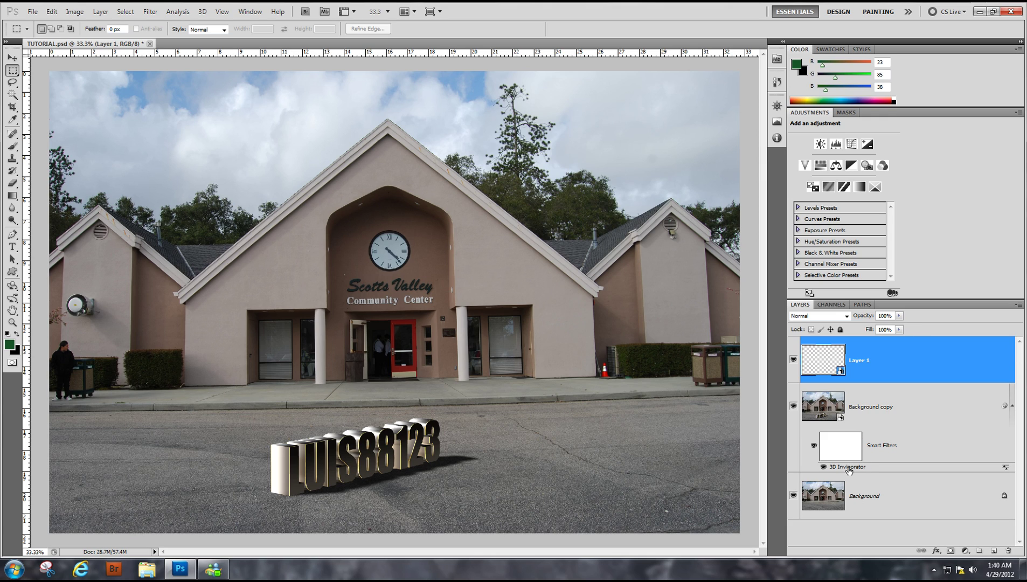
drag(848, 470, 825, 359)
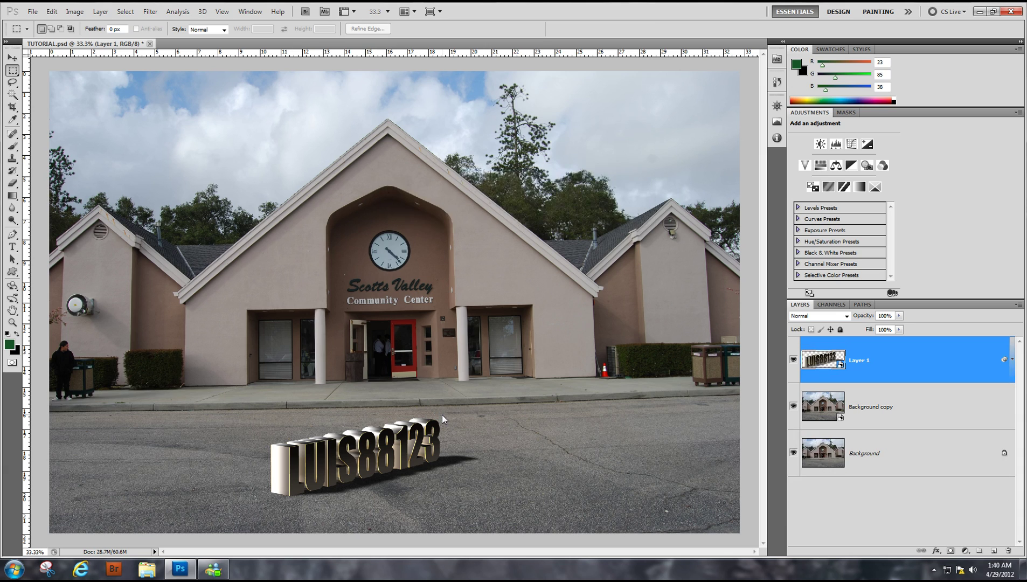
Toggle the 3D text layer's visibility repeatedly to compare it against the photo
click(794, 360)
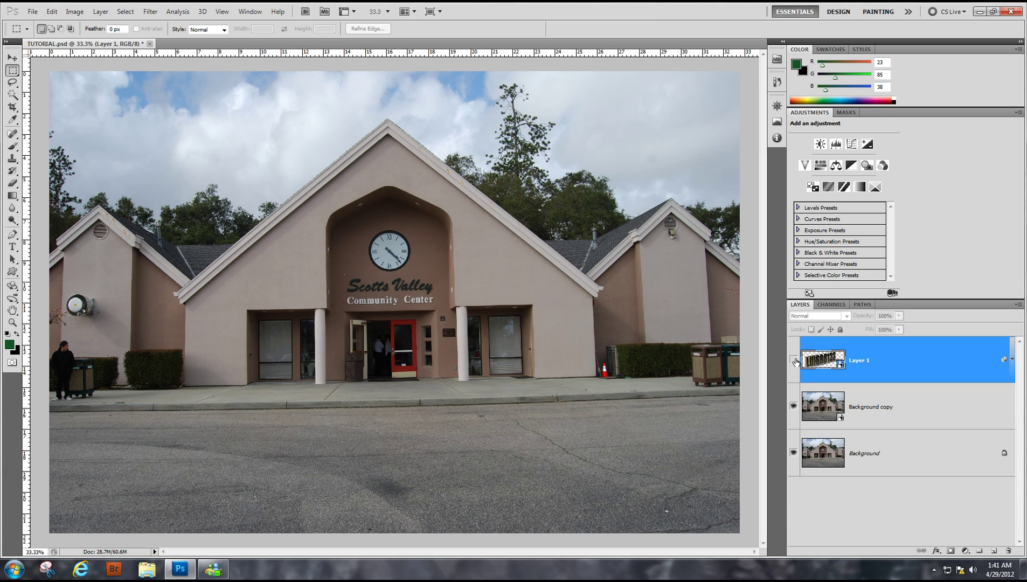
click(794, 359)
click(793, 360)
click(794, 359)
click(794, 359)
click(794, 360)
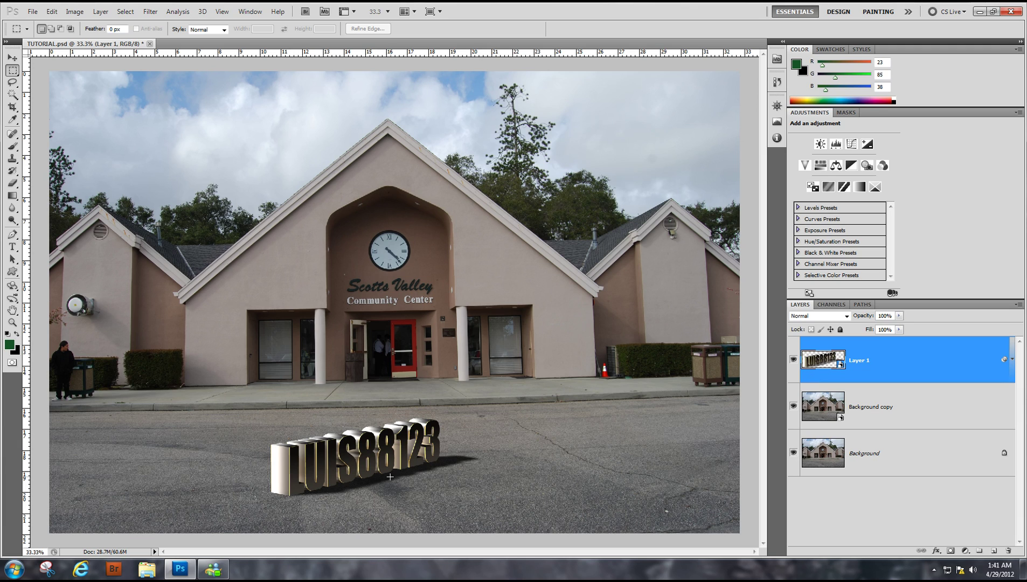
Duplicate Layer 1, hide Layer 1 copy, and expand Layer 1's smart filters
drag(886, 369, 997, 549)
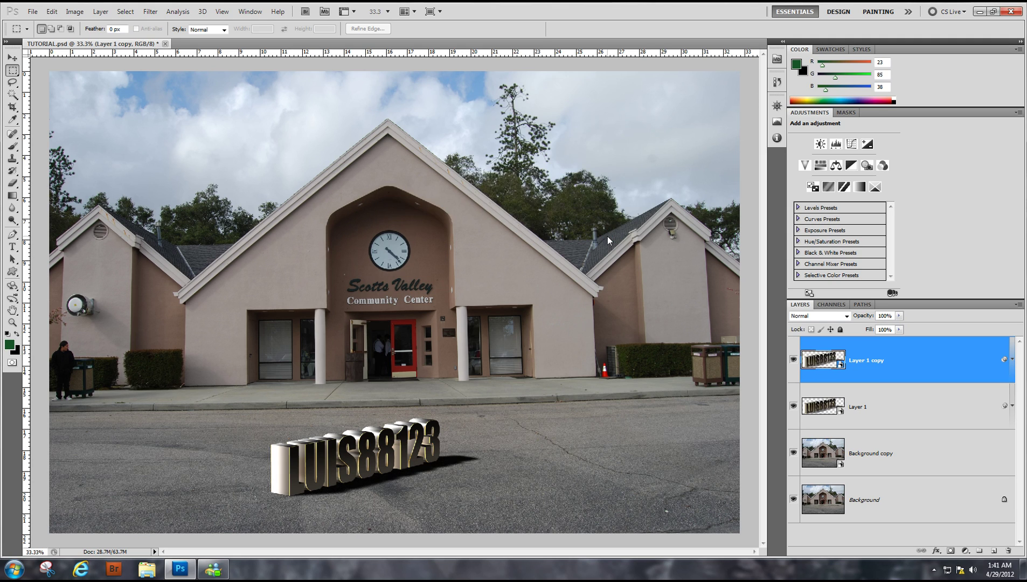
click(793, 360)
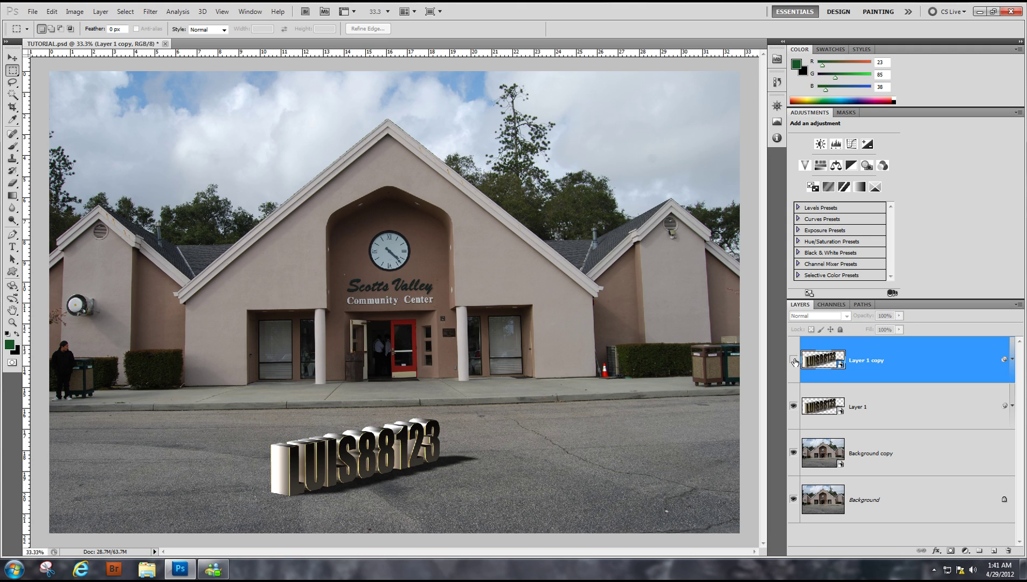
click(846, 415)
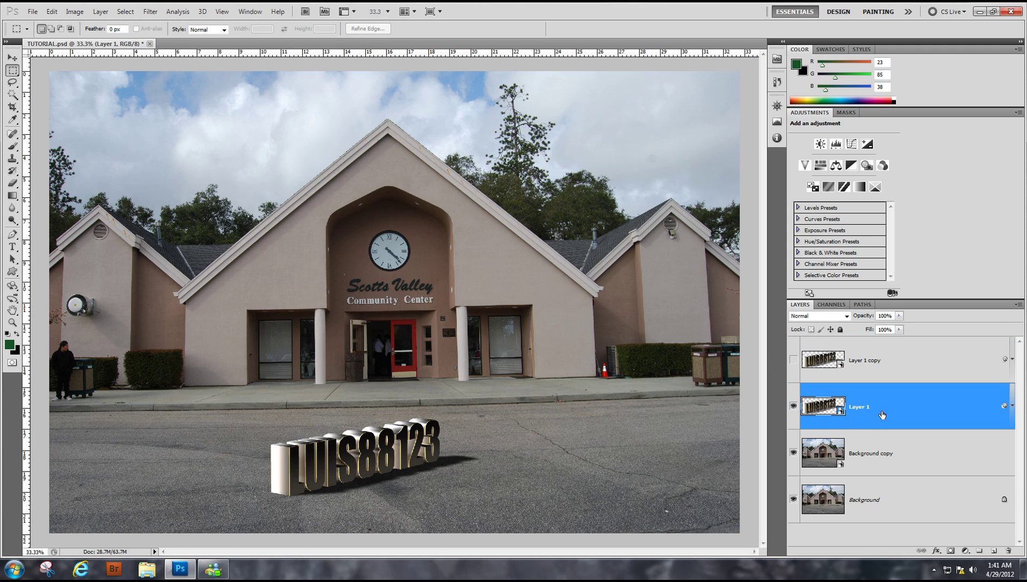
click(1011, 406)
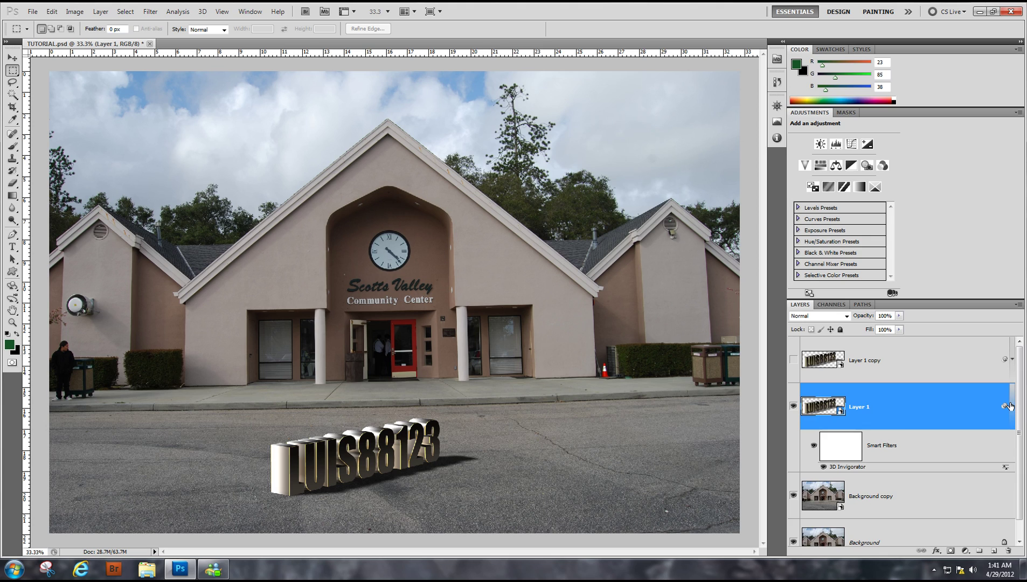
Reopen Layer 1's 3D Invigorator filter, uncheck Shadow Casting, and apply the shadowless render
double_click(853, 467)
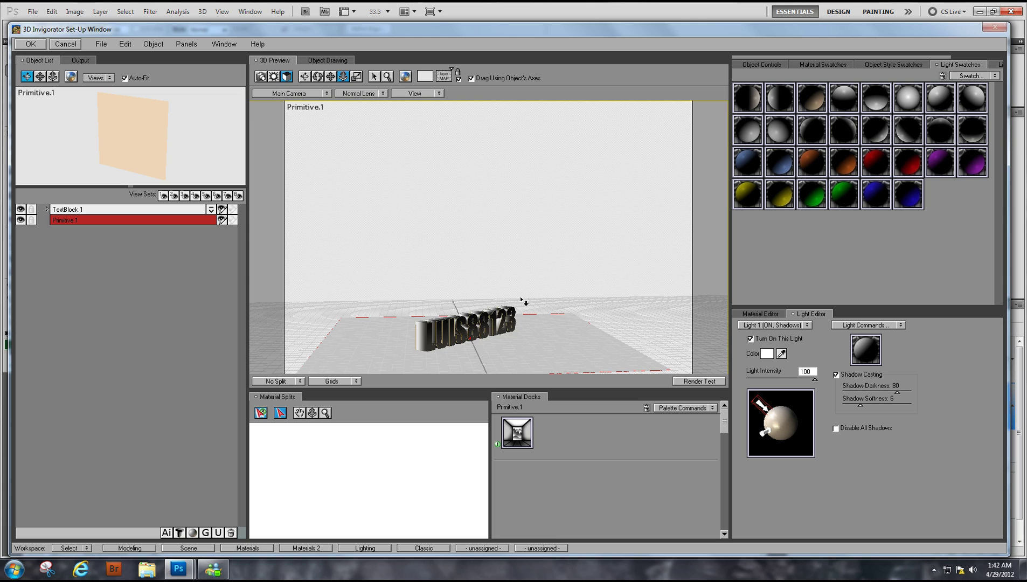
click(698, 379)
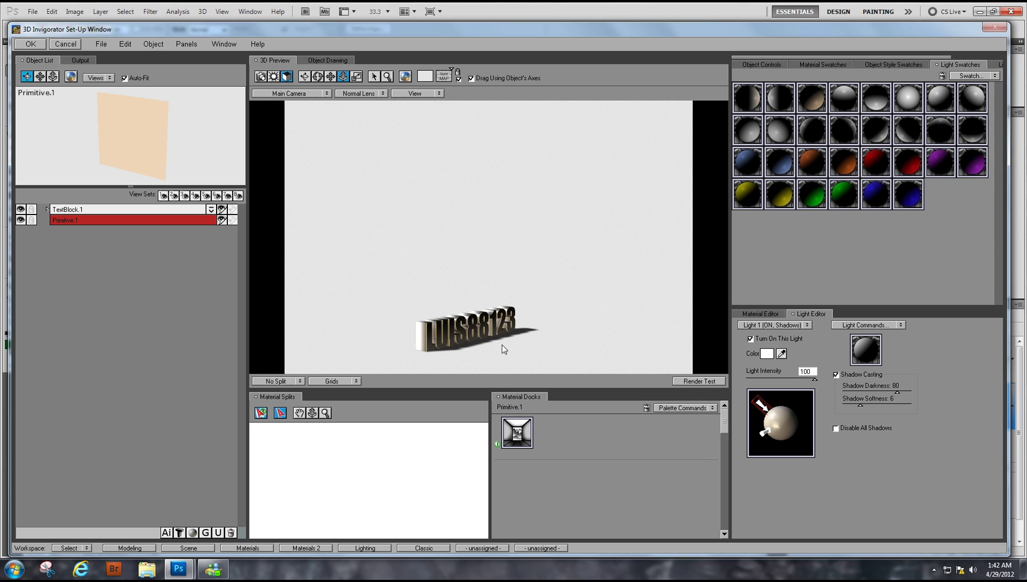
click(836, 374)
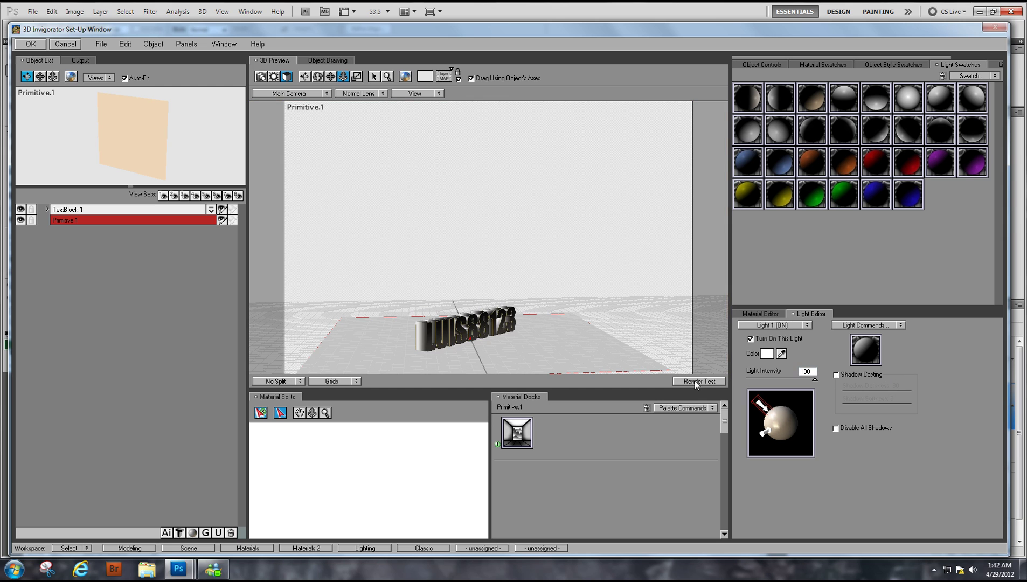
click(31, 45)
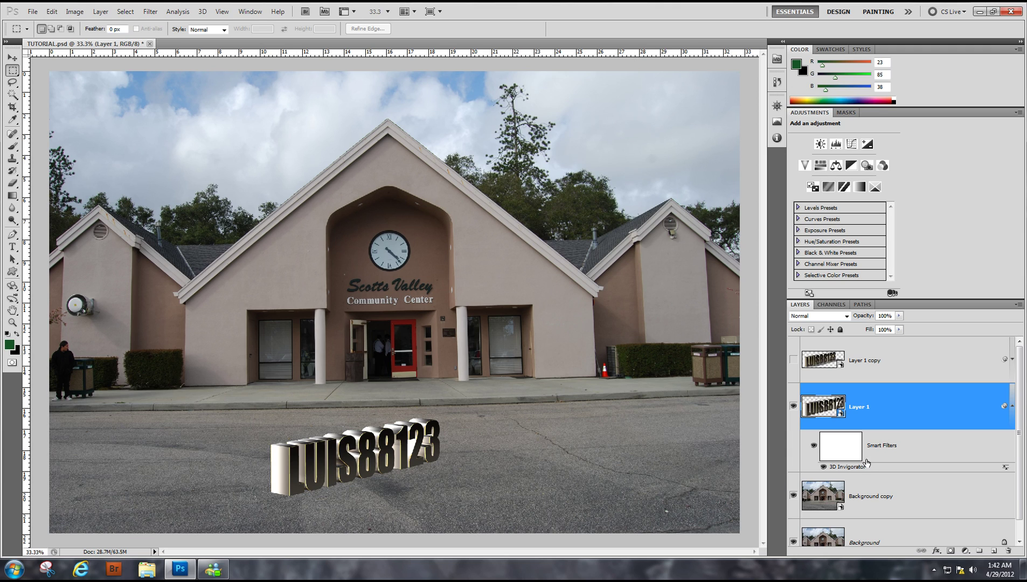
Show and select Layer 1 copy and lower its Fill to 56%
click(793, 407)
click(793, 406)
click(794, 360)
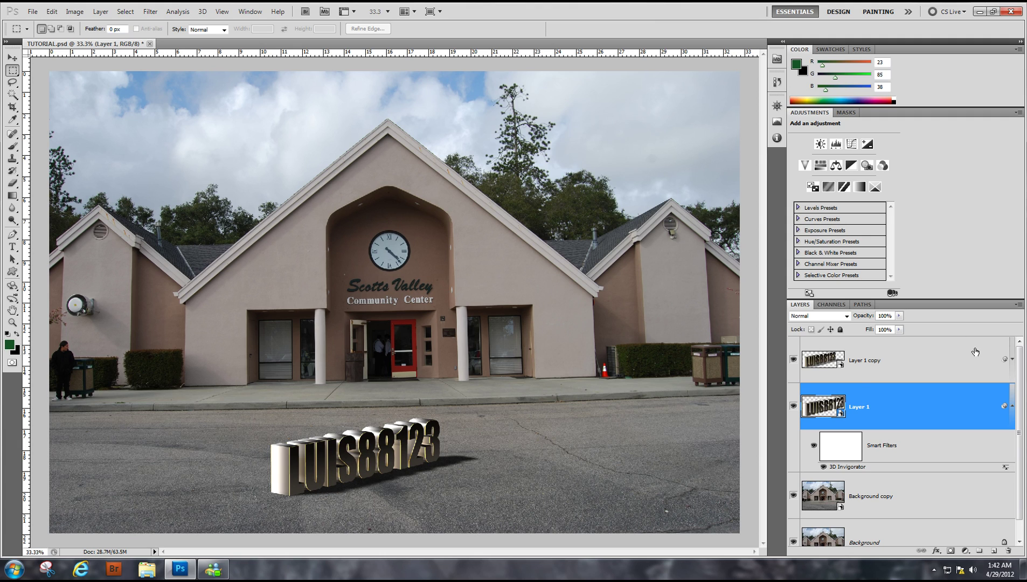
click(861, 352)
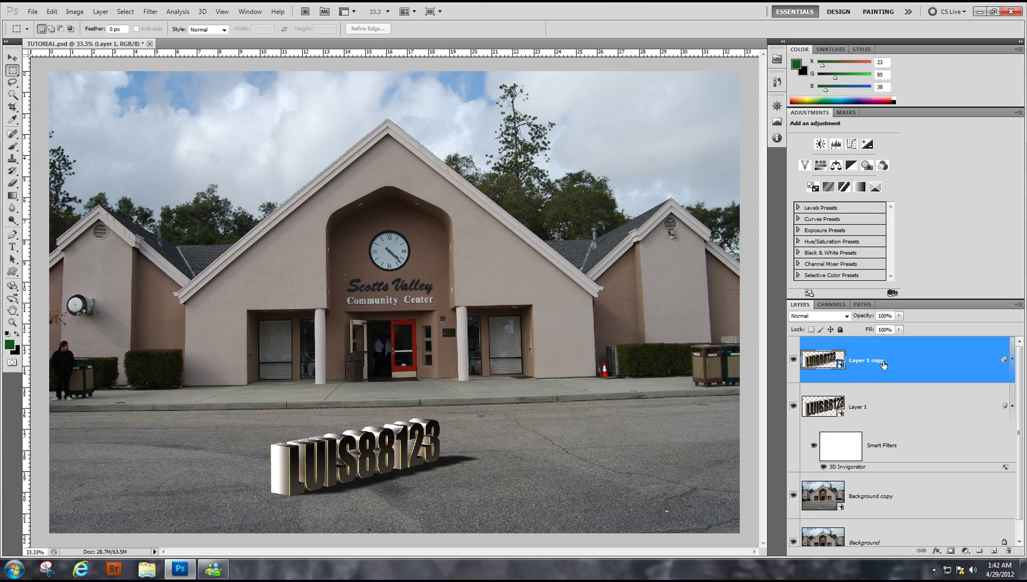
click(900, 329)
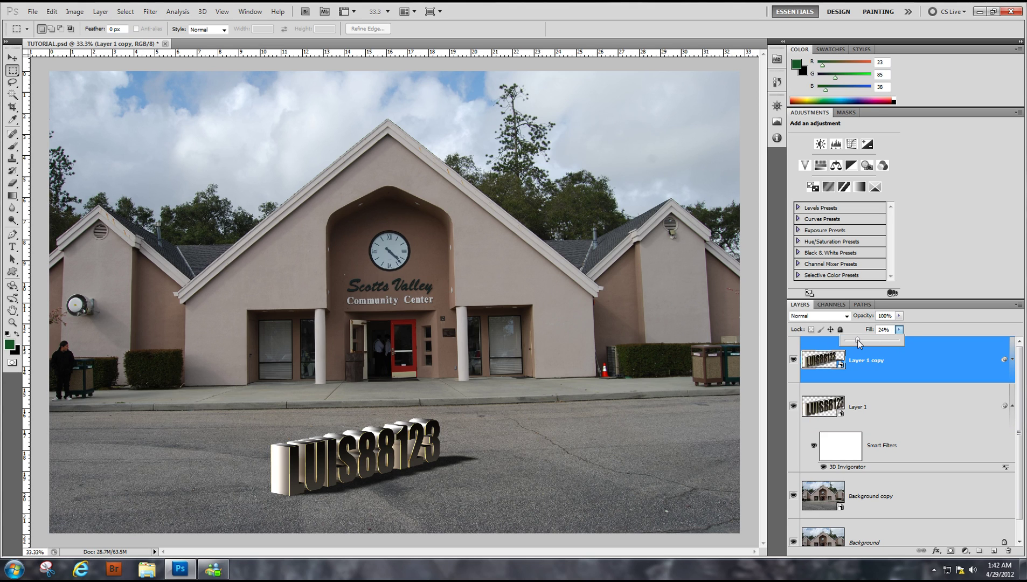
drag(858, 341, 869, 342)
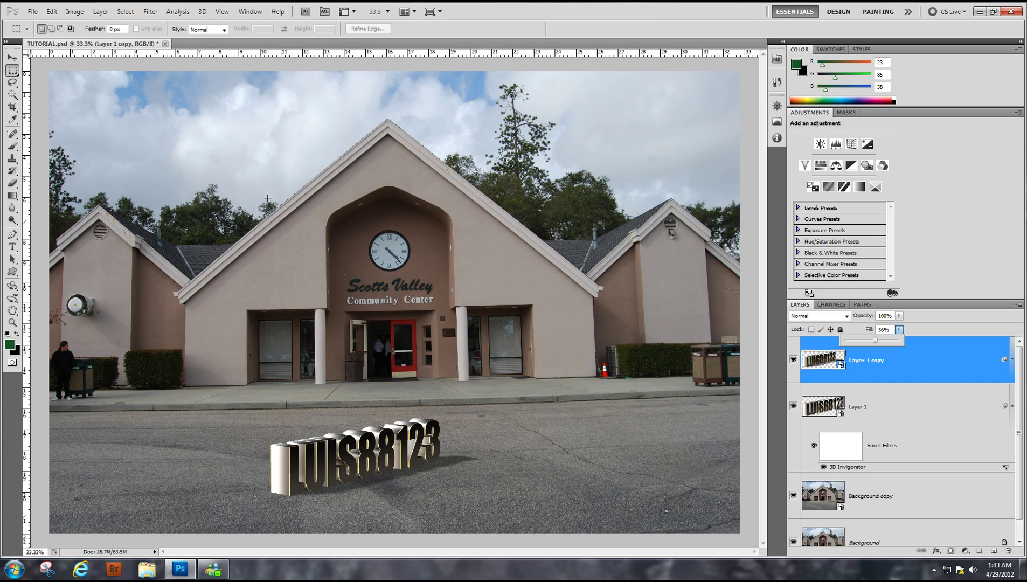
Browse the Filter > Zaxwerks menu and dismiss it without applying anything
click(150, 11)
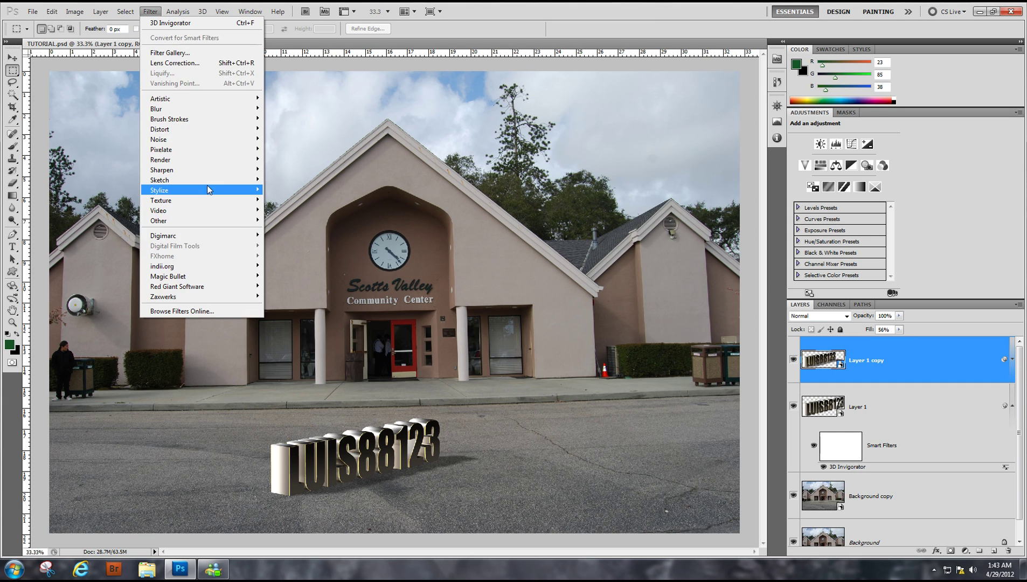
mouse_move(232, 301)
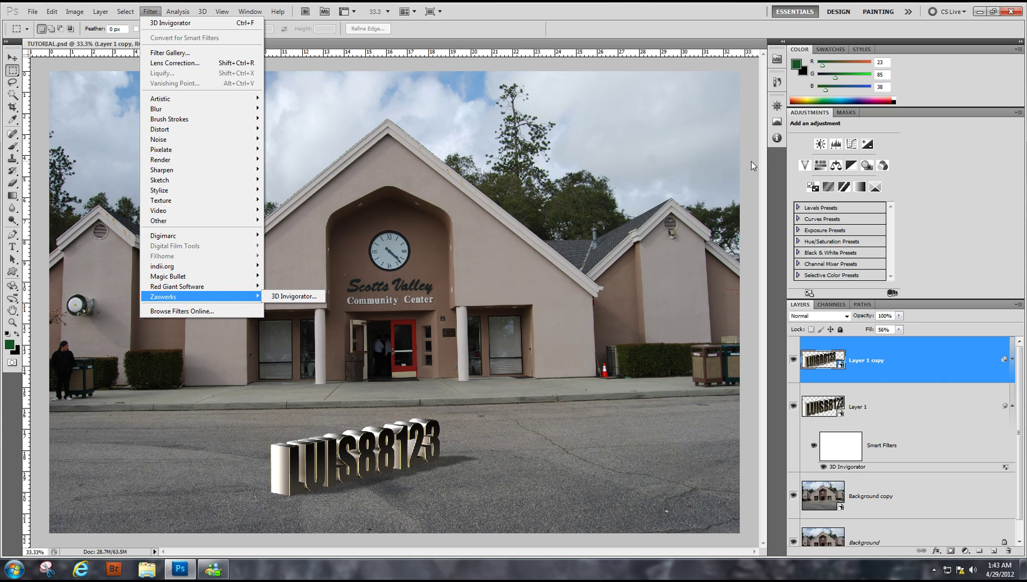
click(720, 144)
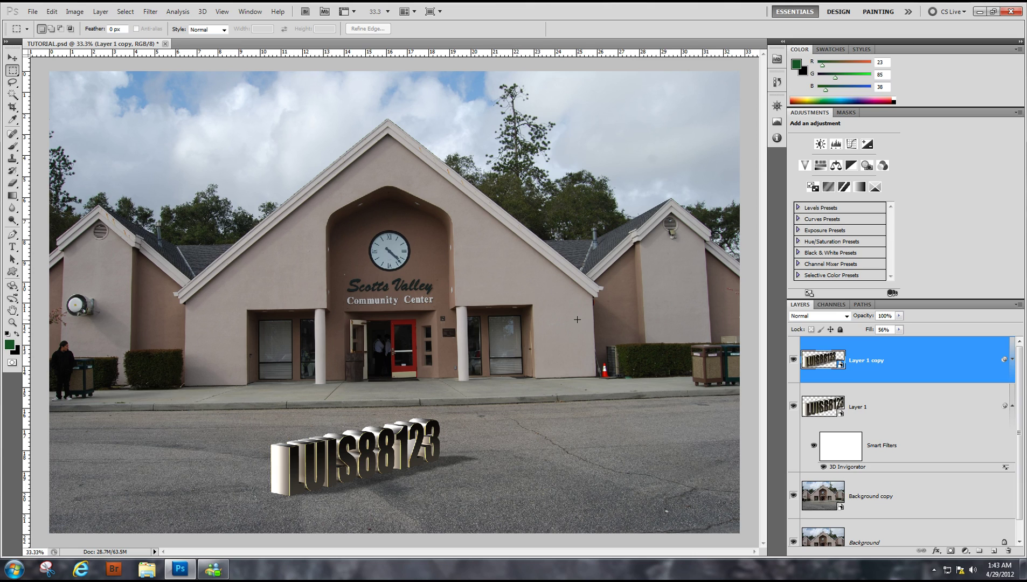